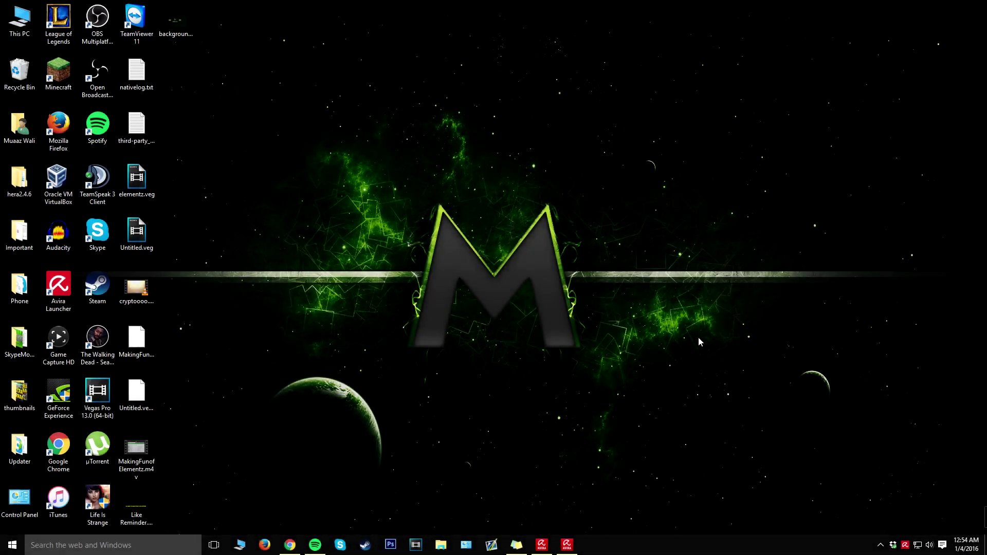
- Adjust the Chrome window and page layout before starting
drag(941, 45, 288, 415)
drag(277, 451, 555, 274)
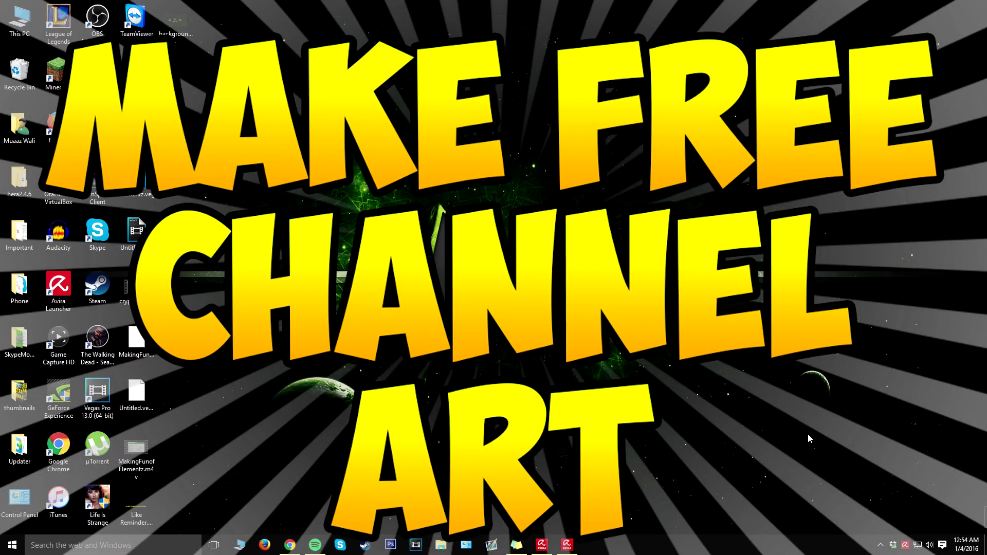
drag(311, 449, 642, 442)
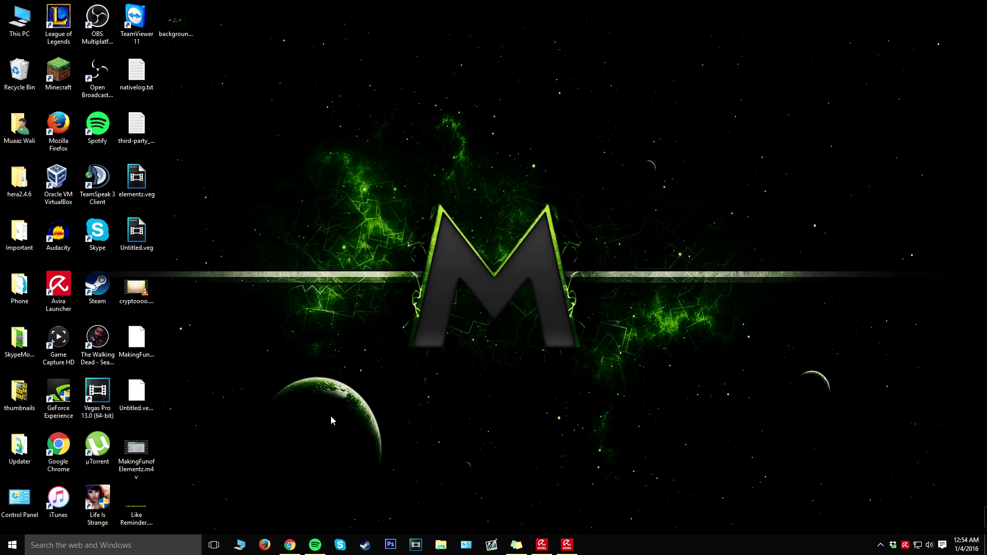
drag(332, 415, 779, 394)
drag(890, 430, 400, 100)
drag(287, 82, 215, 81)
drag(671, 84, 709, 419)
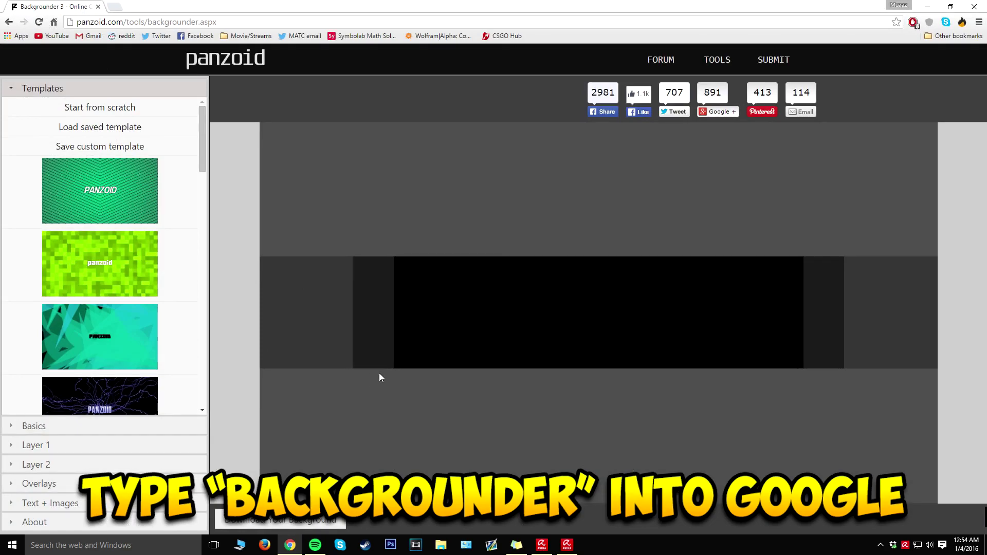
- Start a blank Backgrounder background from scratch, then apply the green chevron-striped template
drag(144, 22, 176, 24)
click(299, 22)
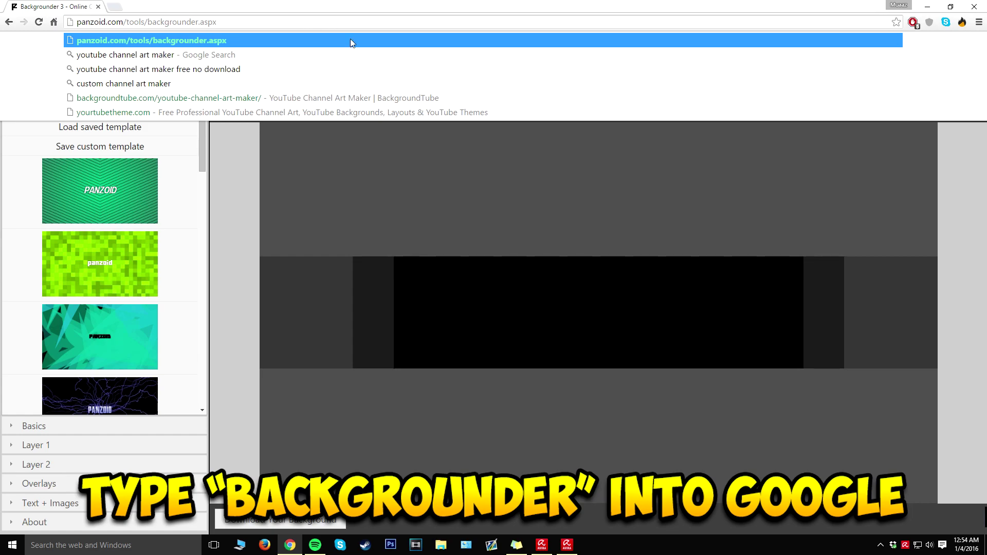
click(419, 184)
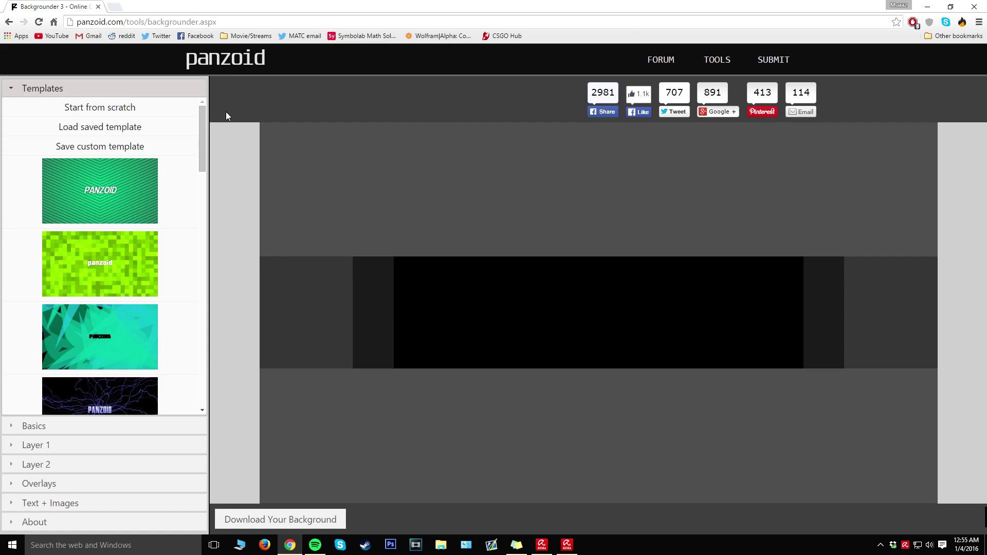
drag(203, 141, 177, 61)
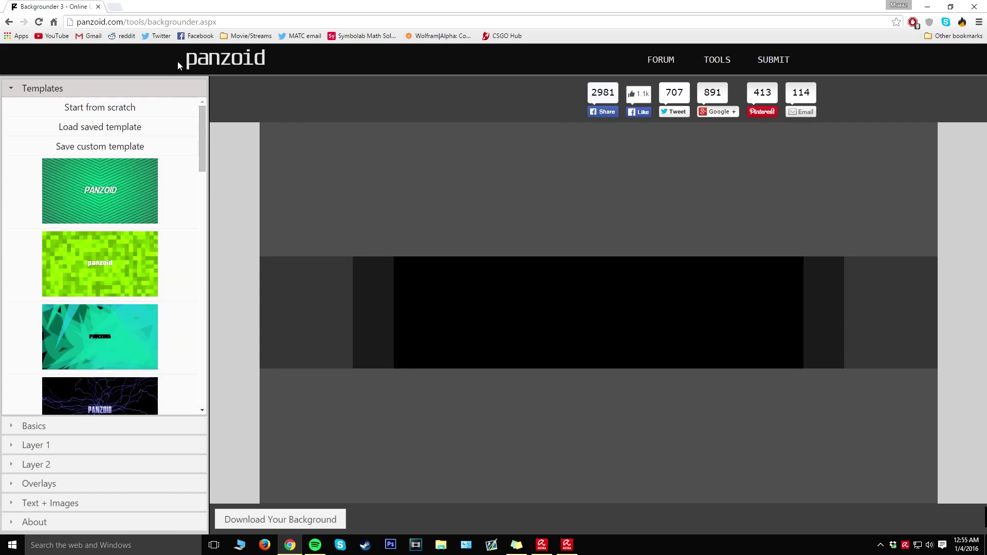
click(136, 107)
drag(203, 159, 205, 228)
click(67, 199)
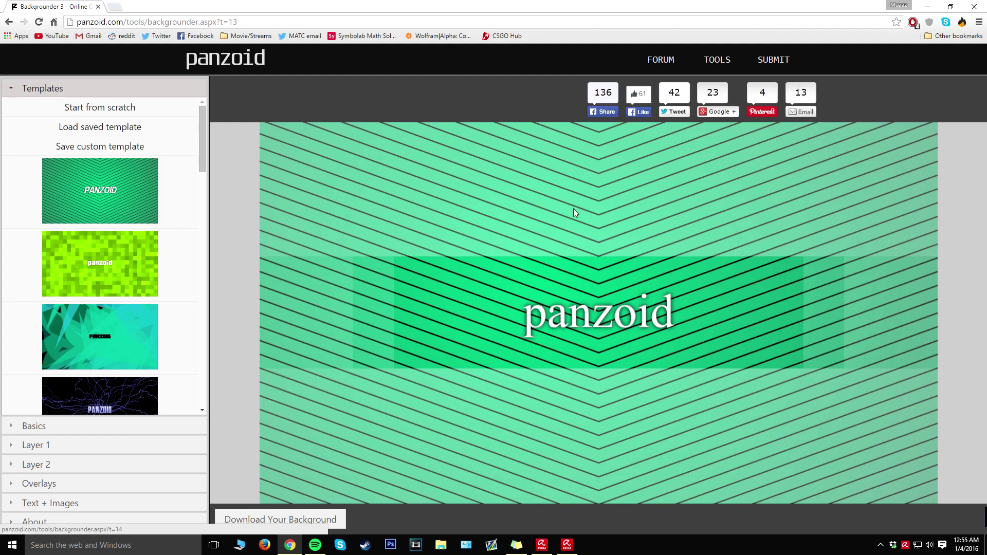
- Compare the pixelated lime template, then keep the green chevron template and show Basics
click(126, 284)
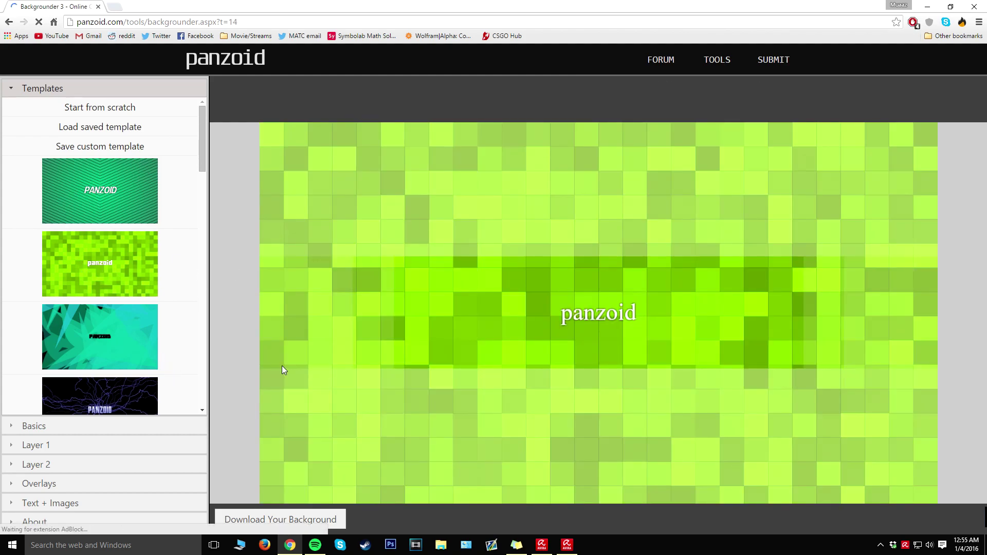
click(93, 201)
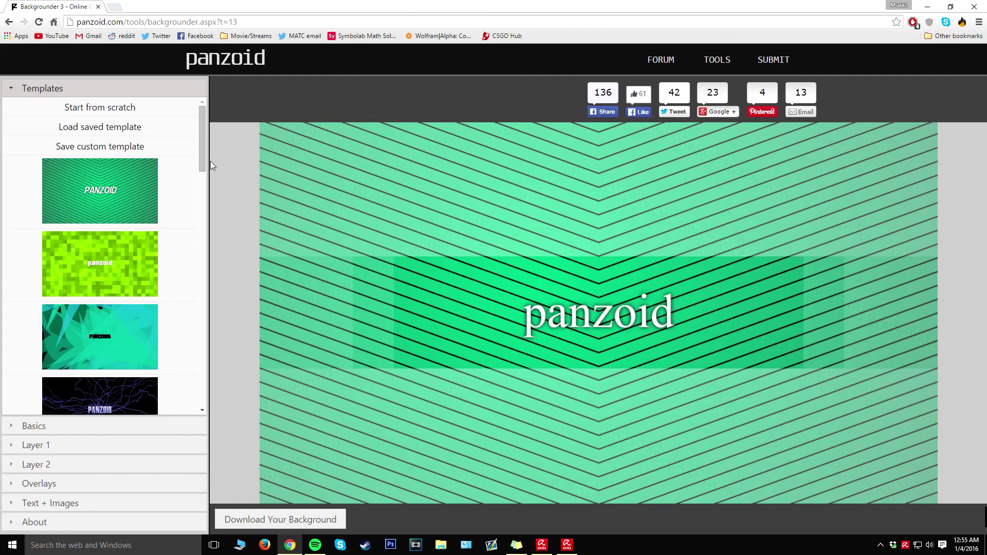
click(170, 429)
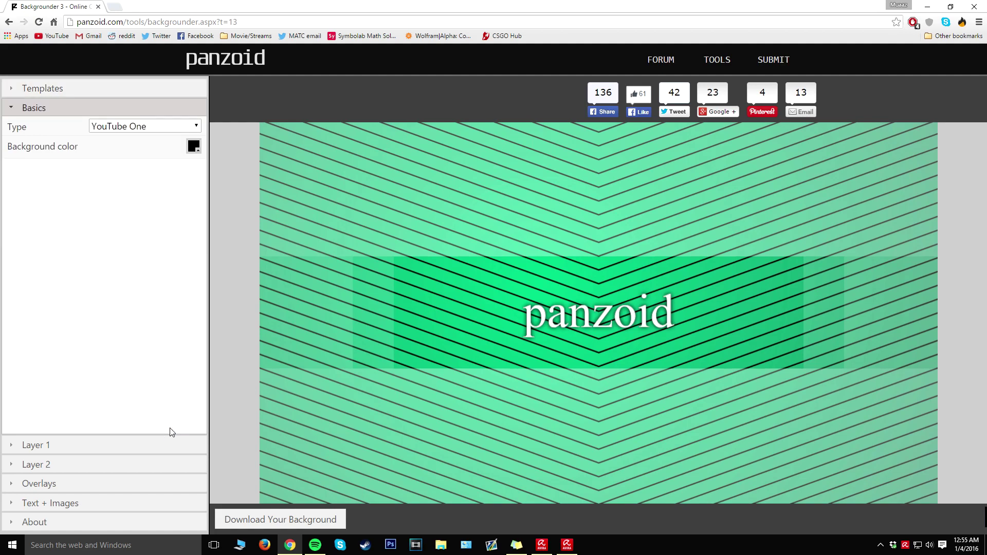
- Preview Channel Avatar, Thumbnail and Twitter types, then set the type to YouTube One
click(199, 127)
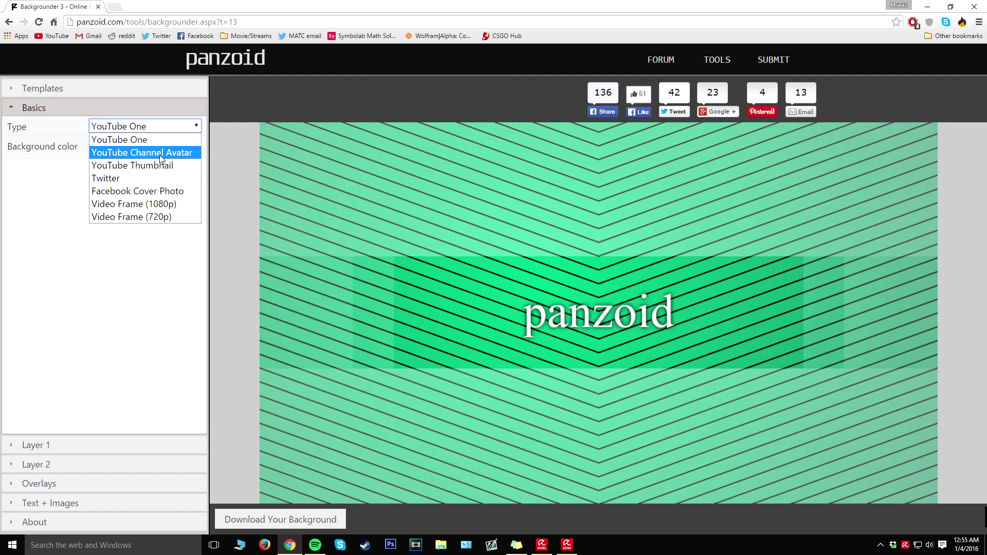
click(120, 153)
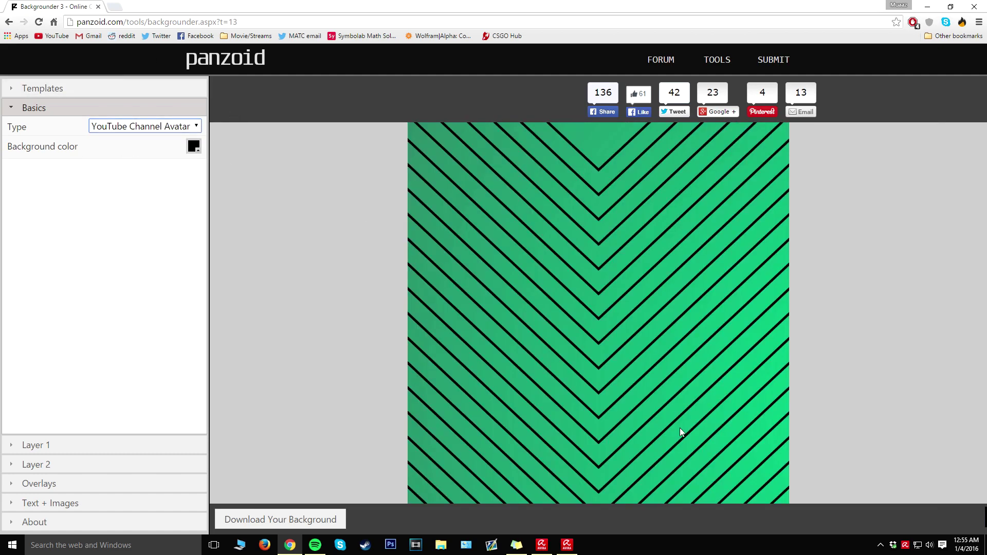
click(198, 128)
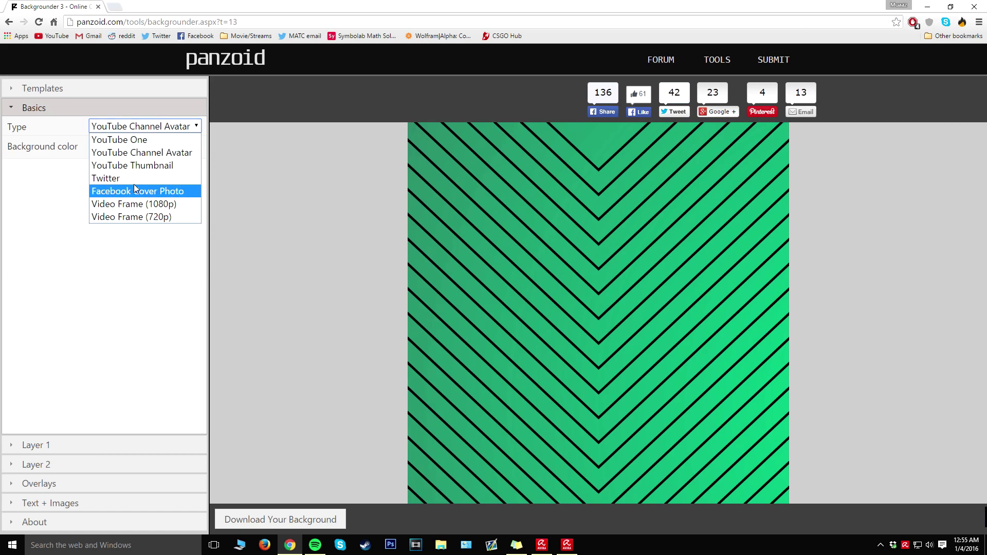
click(153, 164)
click(189, 129)
click(187, 178)
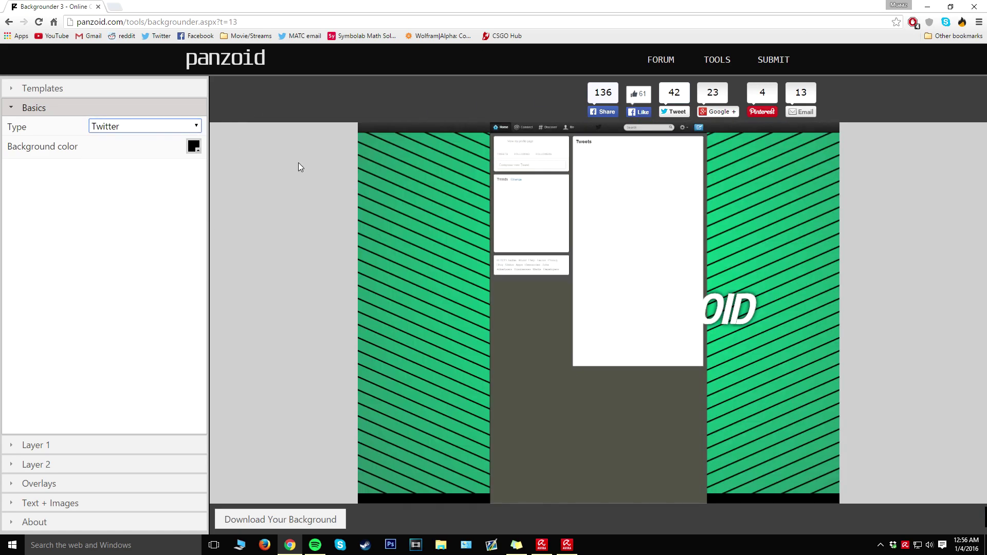
click(193, 130)
click(185, 139)
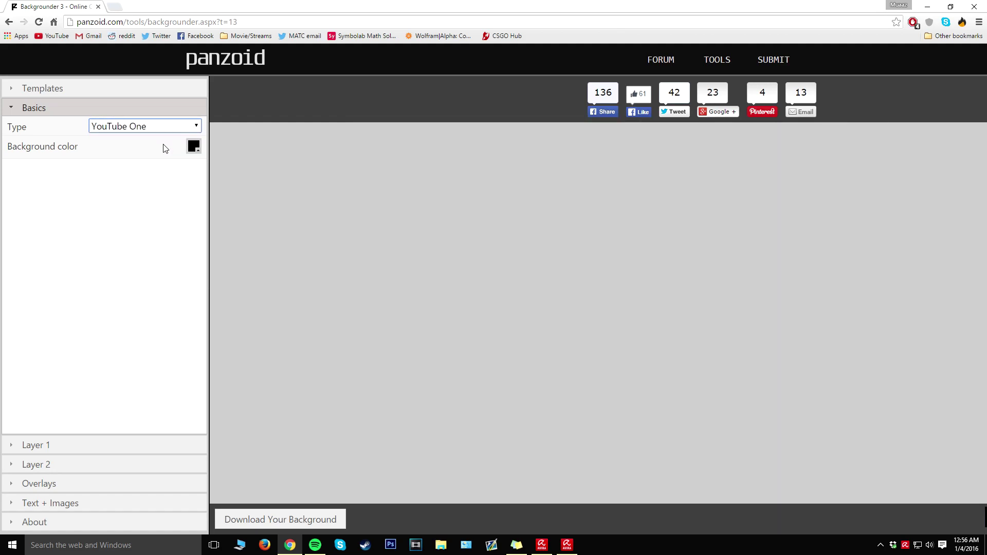
click(195, 147)
- Try a red background colour, revert it to black (000000), and expand Layer 1's gradient settings
drag(291, 216, 328, 143)
click(411, 351)
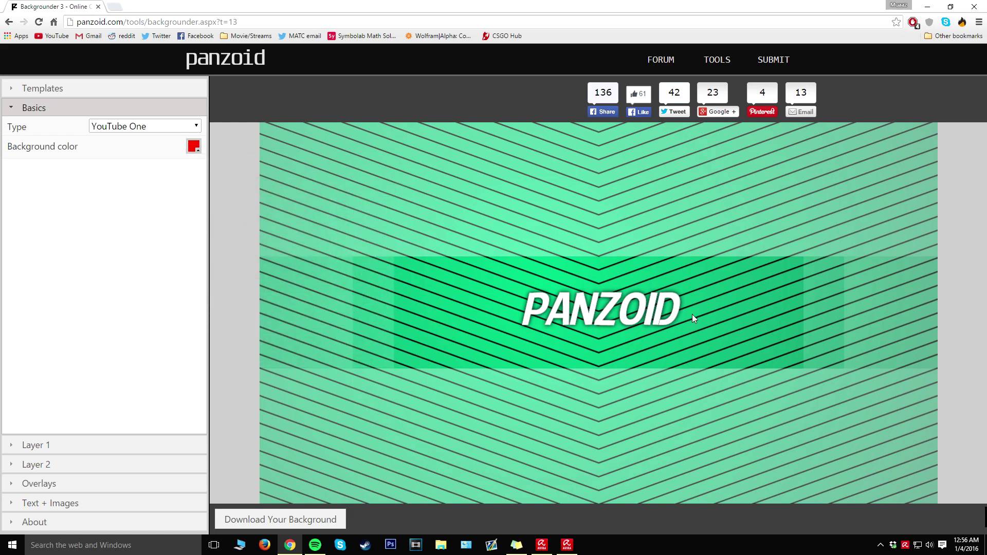
click(194, 147)
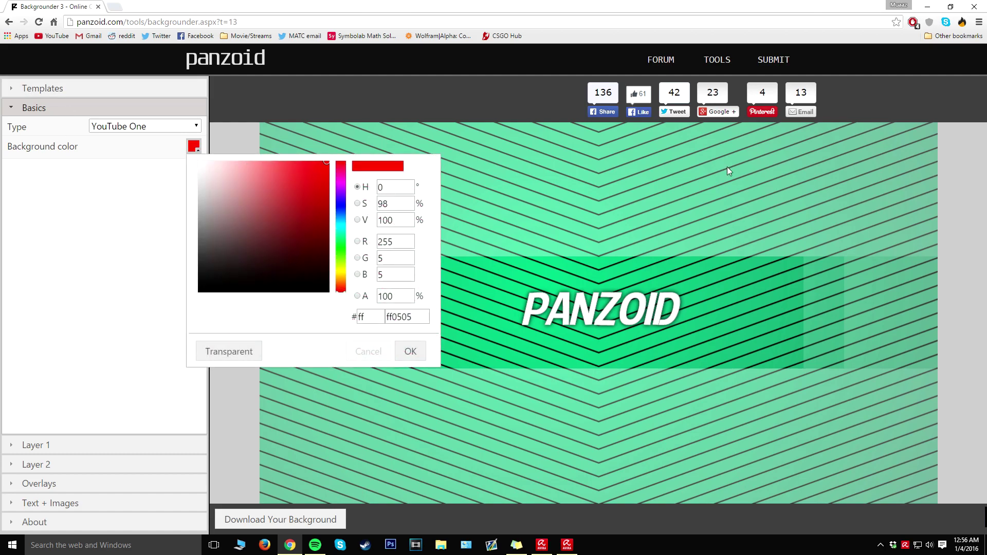
click(543, 210)
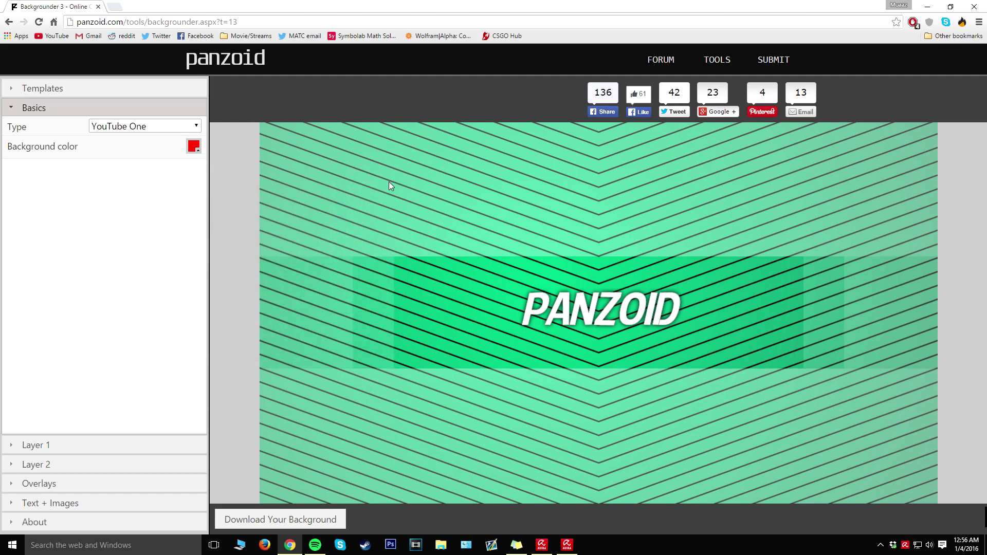
click(194, 147)
click(360, 290)
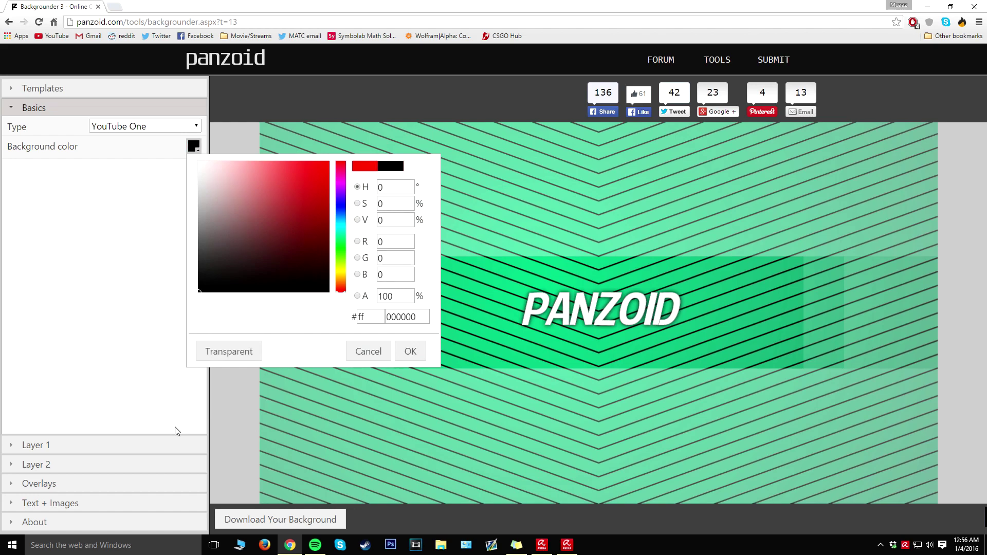
click(411, 350)
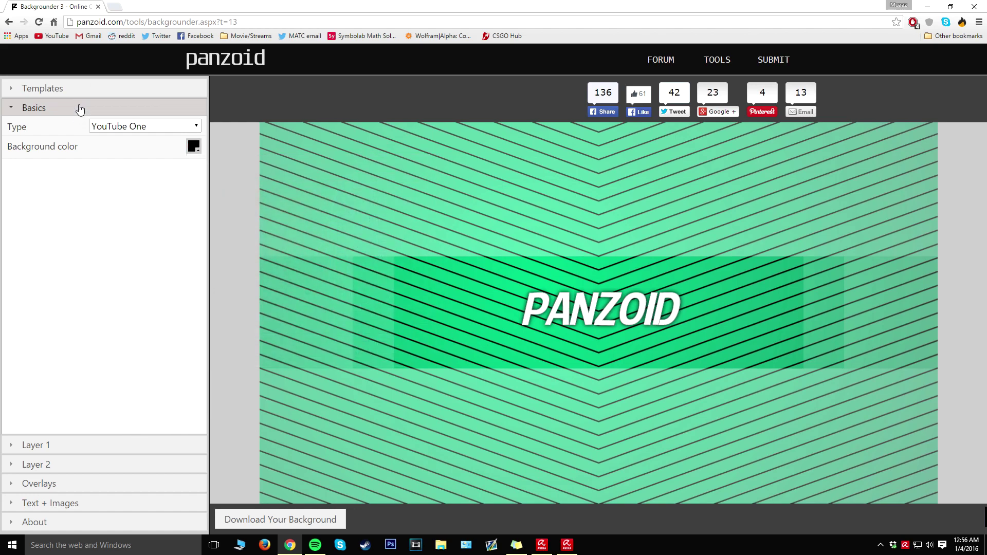
click(79, 86)
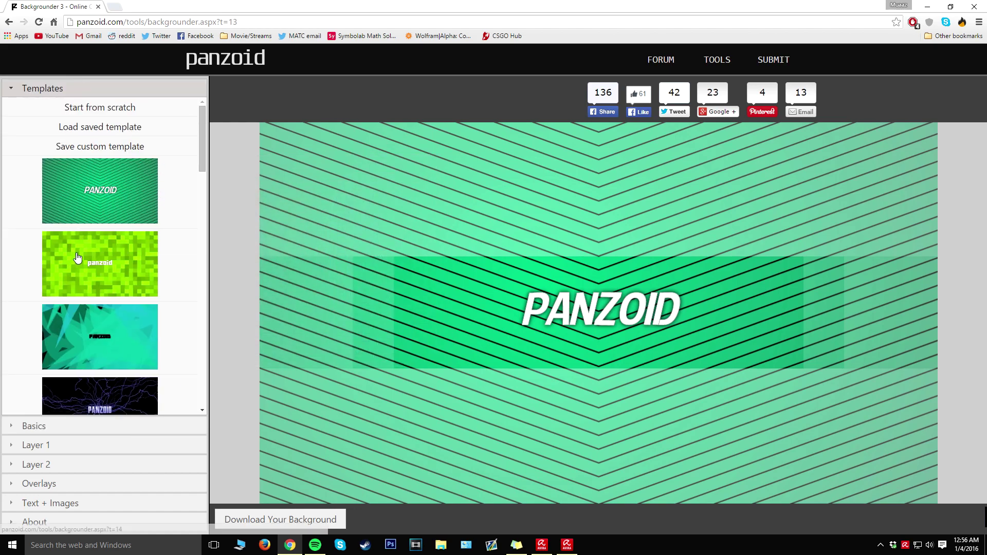
click(38, 451)
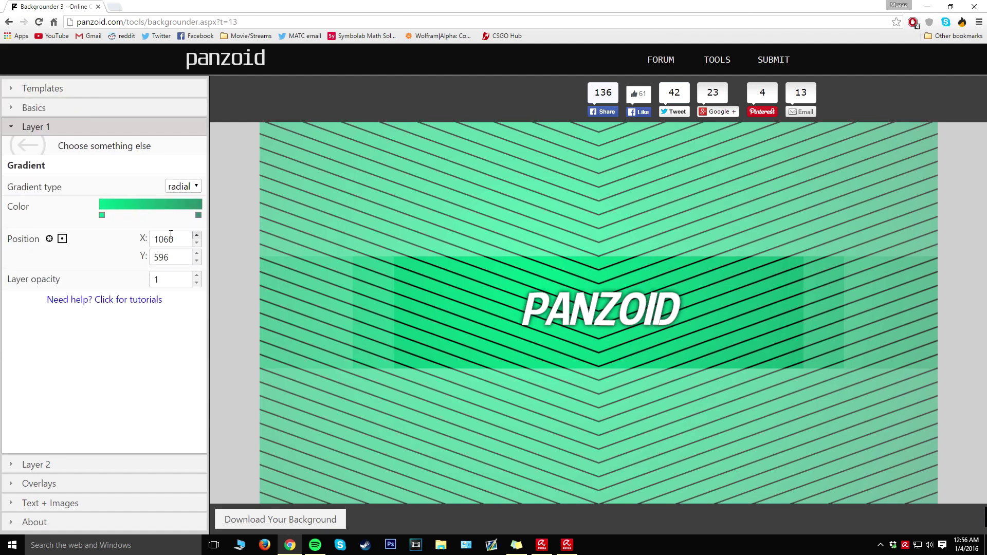
- Set Layer 1's gradient stops to bright green (12cc06) and black, with linear type
click(102, 216)
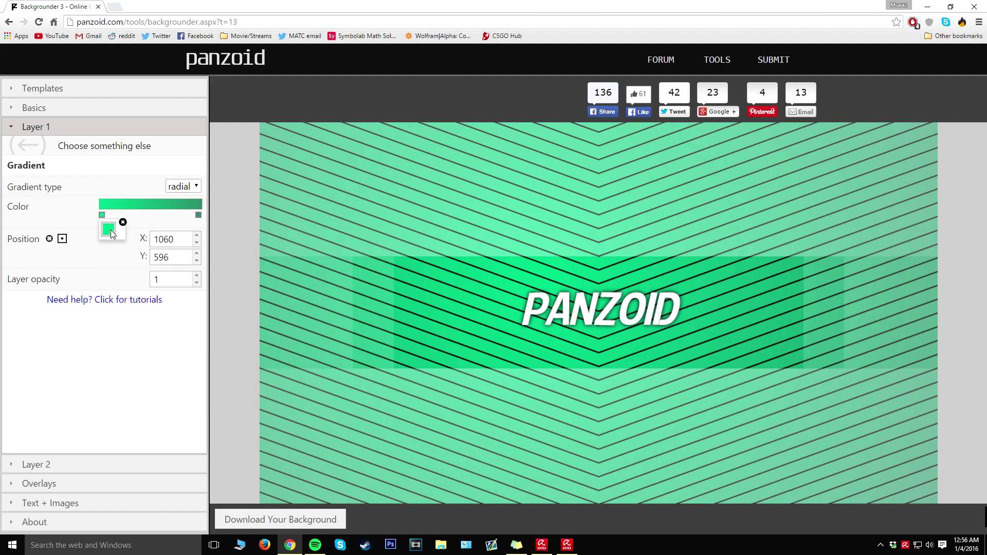
click(109, 231)
click(256, 318)
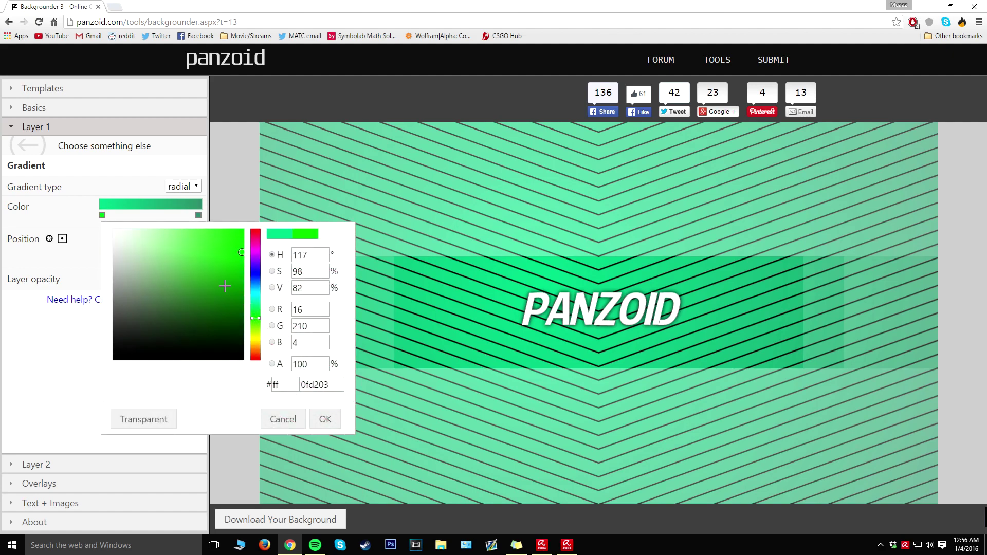
click(236, 260)
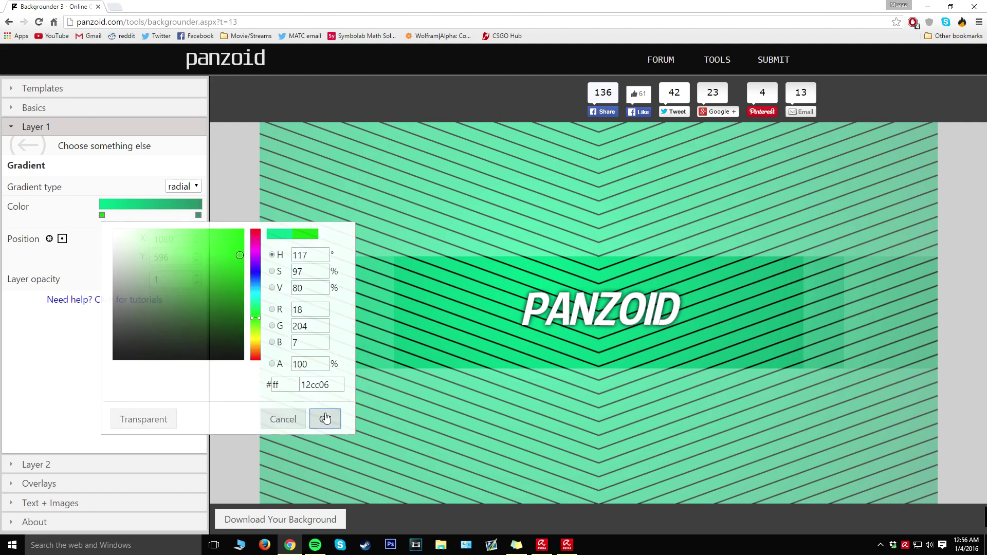
click(325, 419)
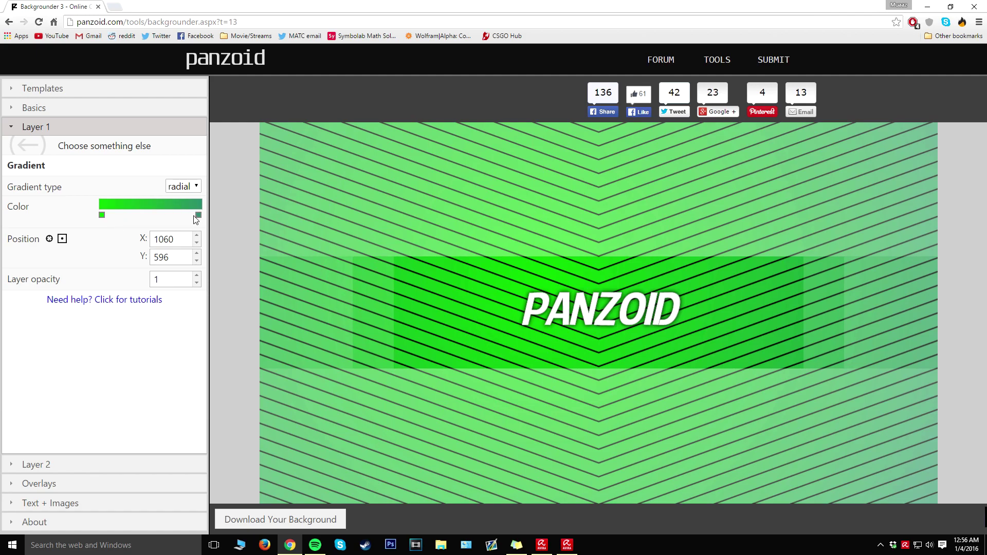
click(198, 214)
click(317, 357)
click(401, 419)
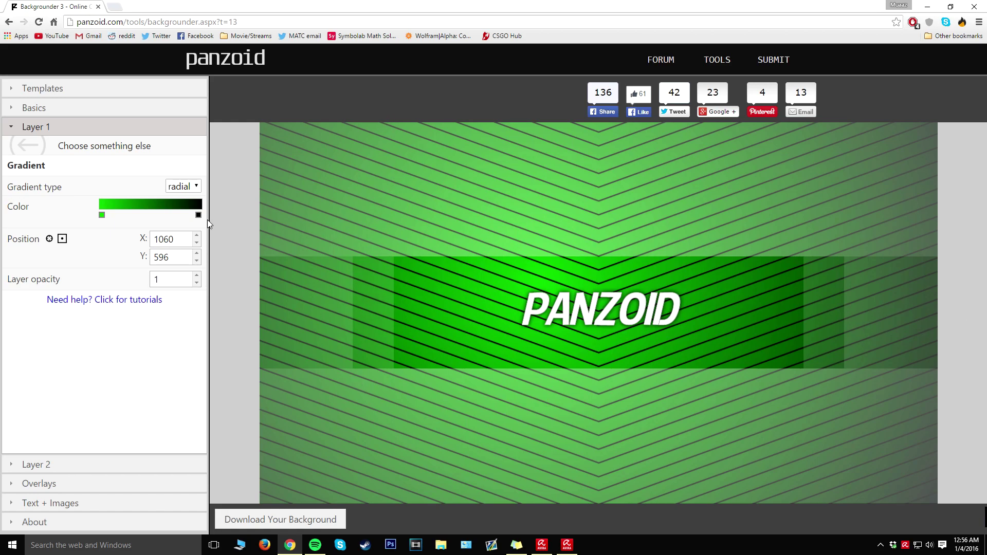
click(197, 187)
click(195, 201)
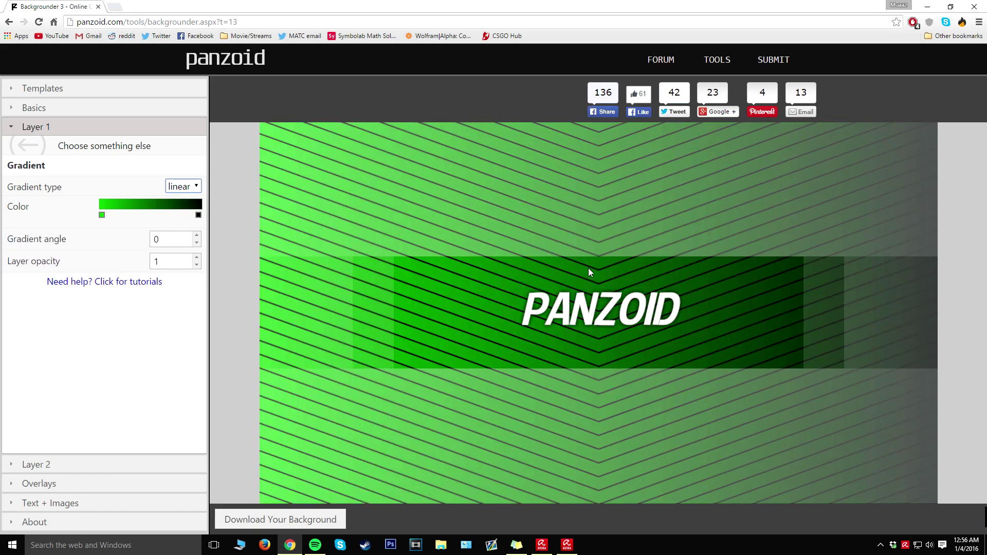
- Make Layer 1's gradient radial, test left and right centres, then keep it centred
click(197, 186)
click(181, 212)
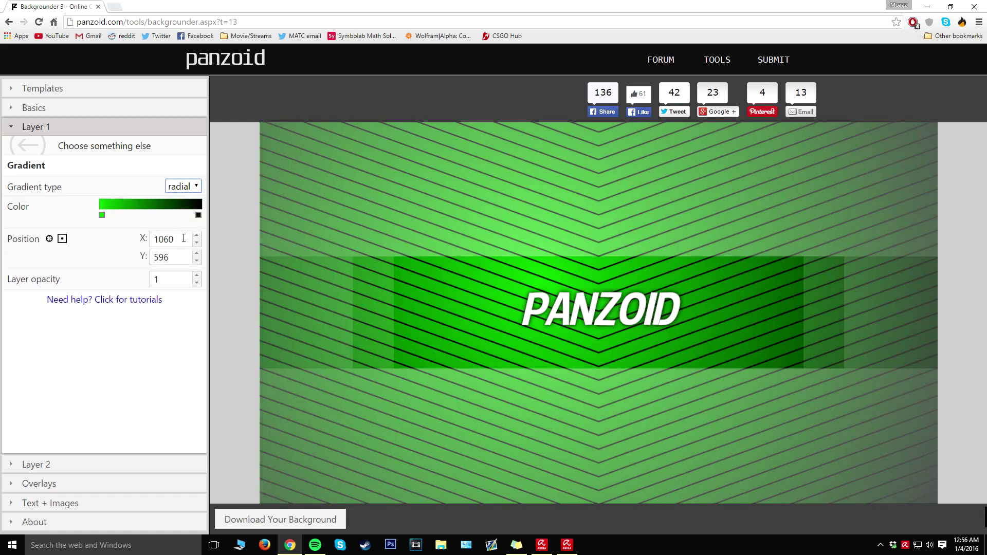
click(61, 240)
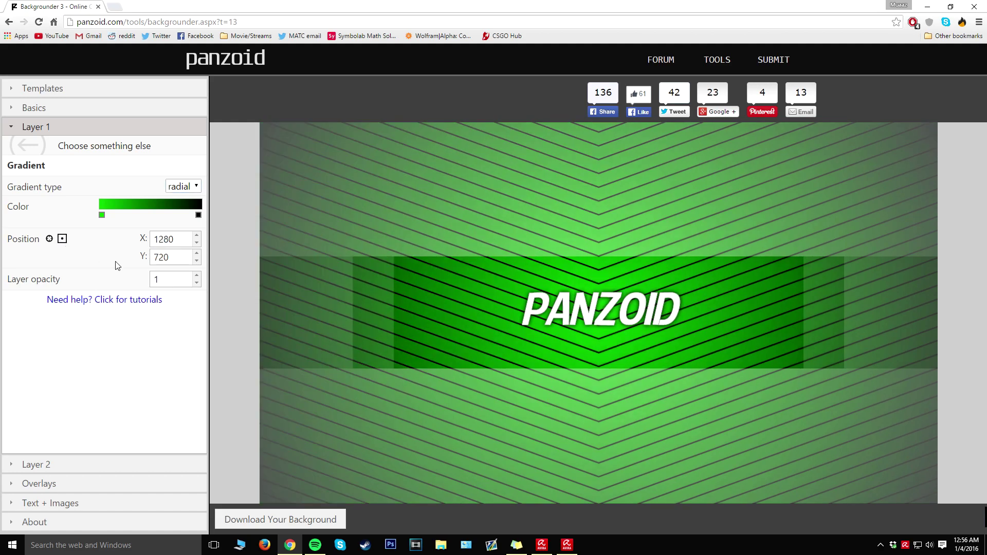
click(49, 240)
click(425, 284)
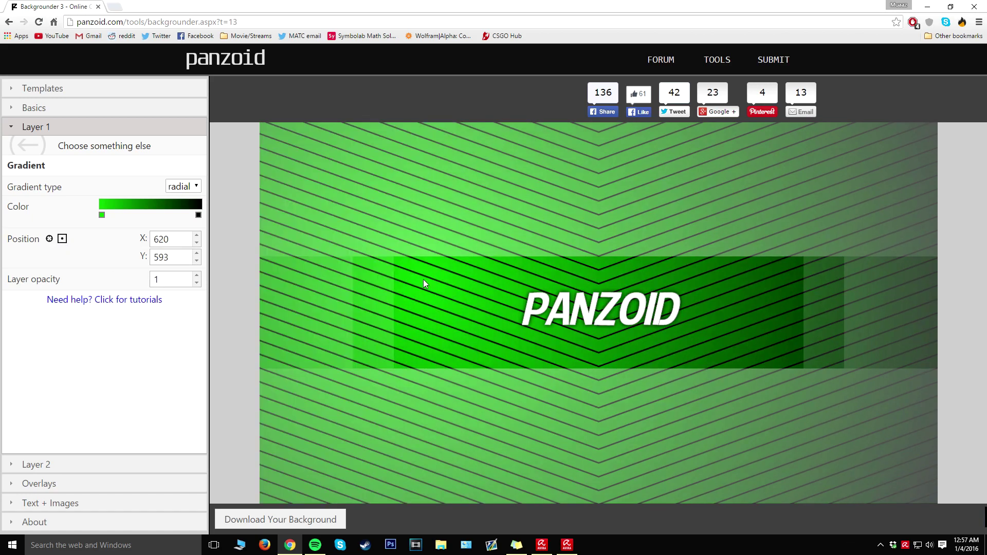
click(49, 240)
click(739, 305)
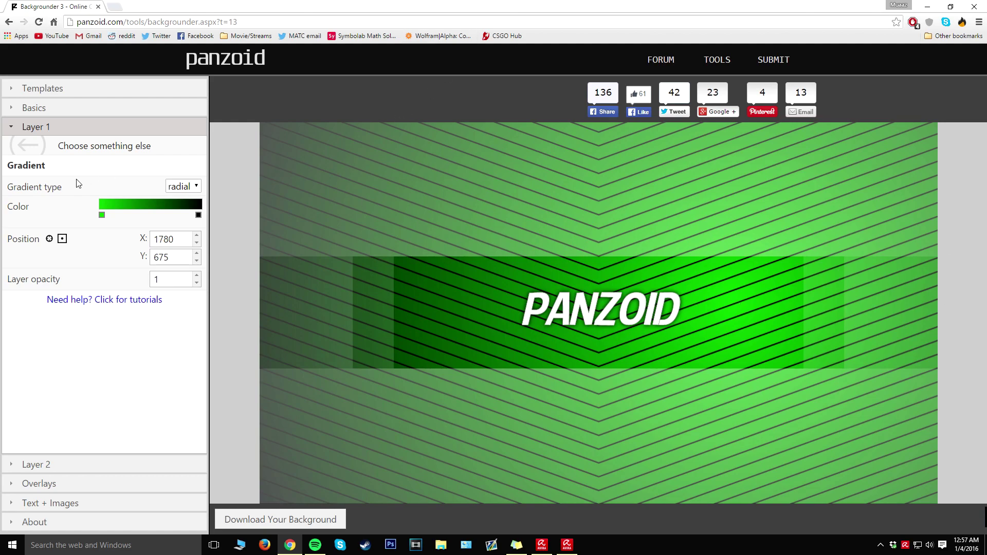
click(62, 239)
- Move the PANZOID title to the banner's left, leaving layer opacity at 1
drag(644, 311, 622, 306)
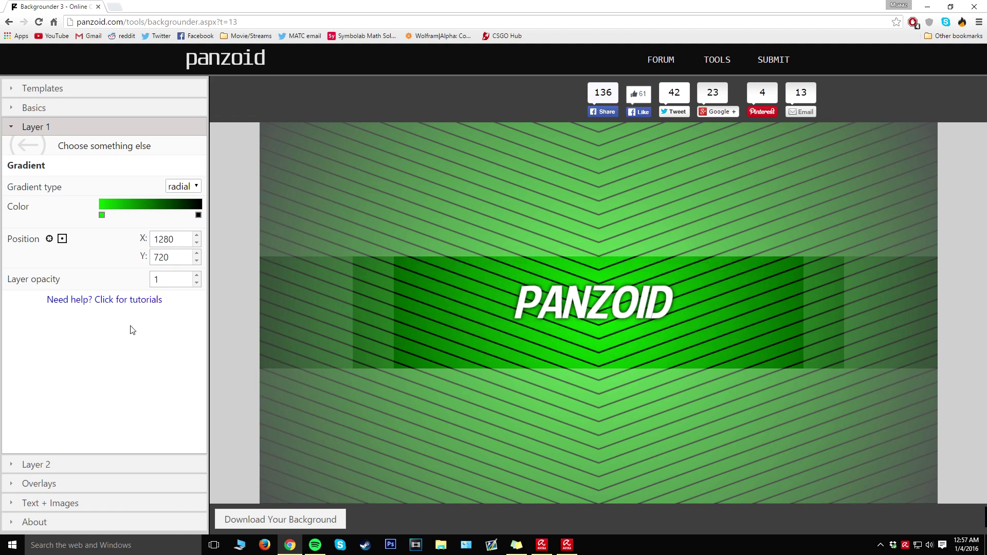
click(197, 284)
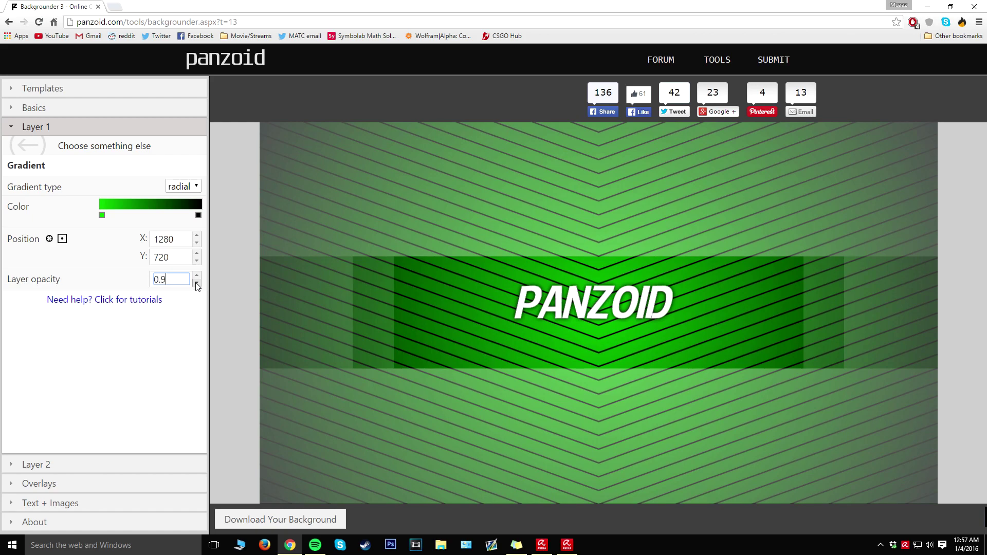
click(197, 276)
drag(652, 312, 556, 293)
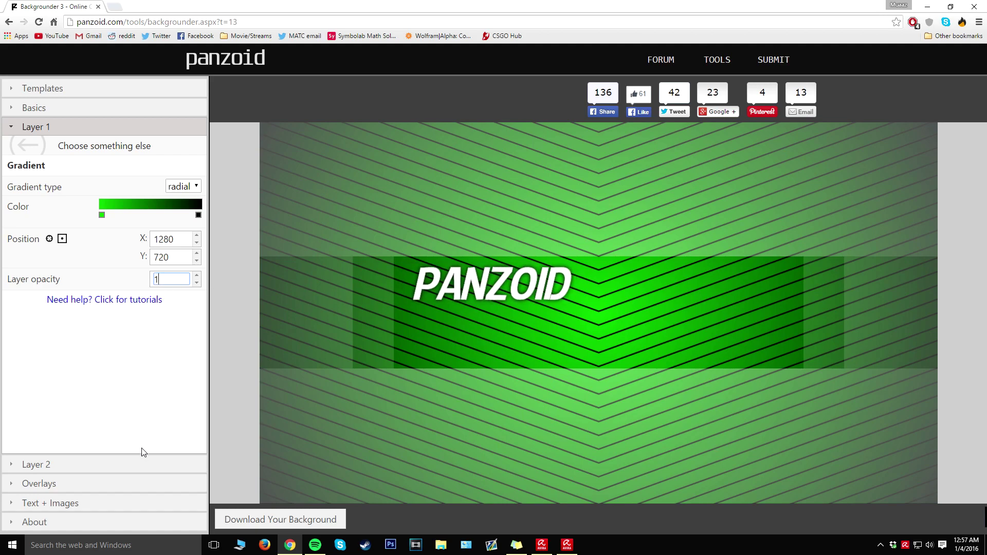
click(130, 469)
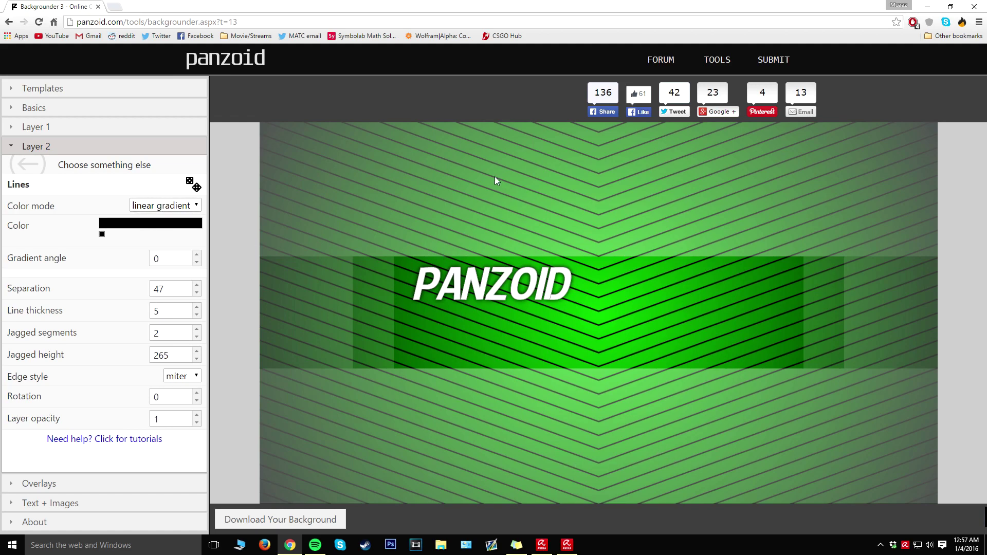
click(102, 234)
click(243, 249)
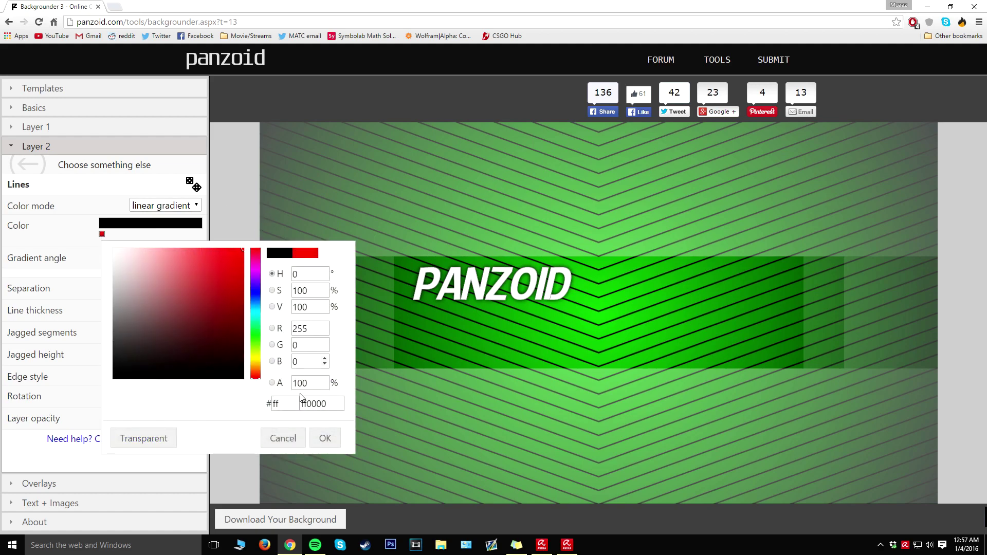
click(325, 438)
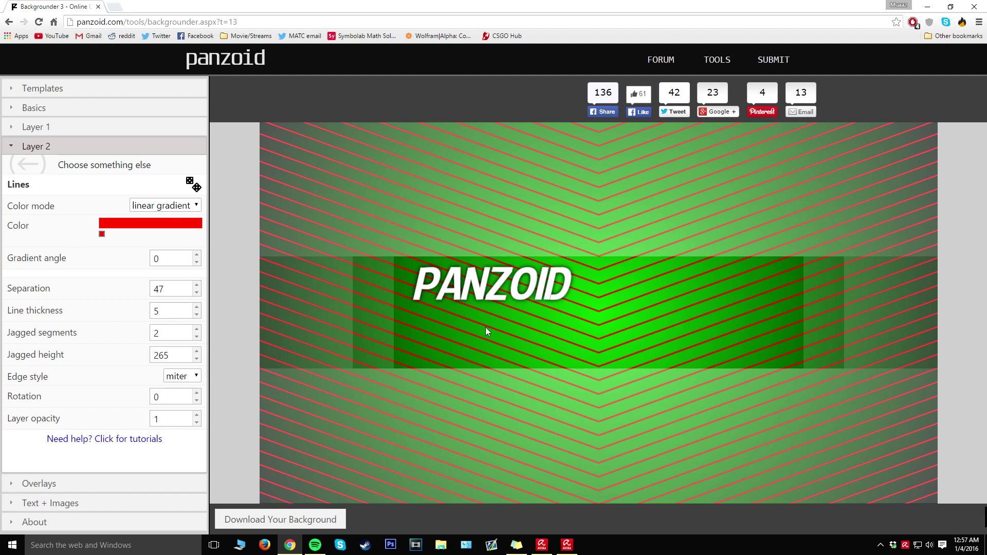
click(106, 249)
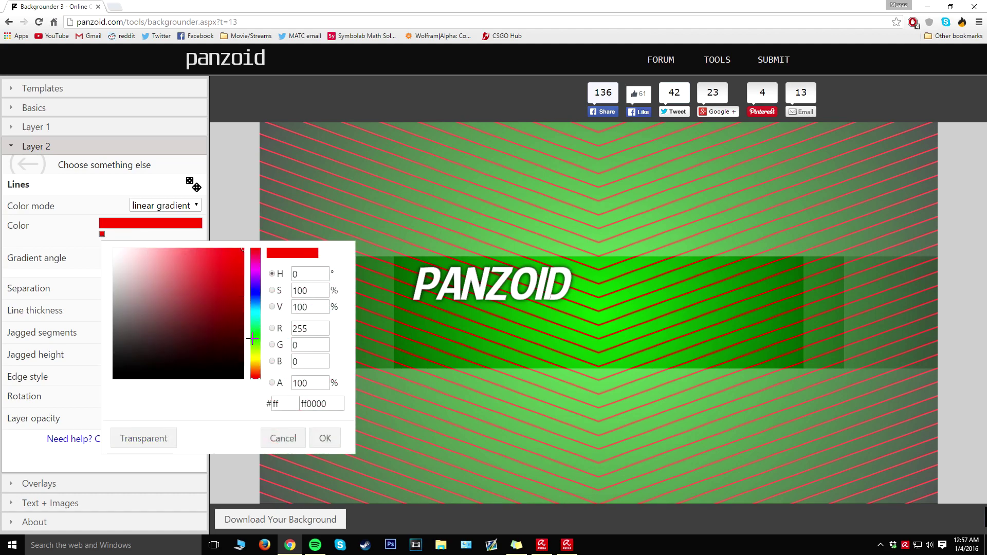
click(253, 358)
click(253, 356)
click(325, 438)
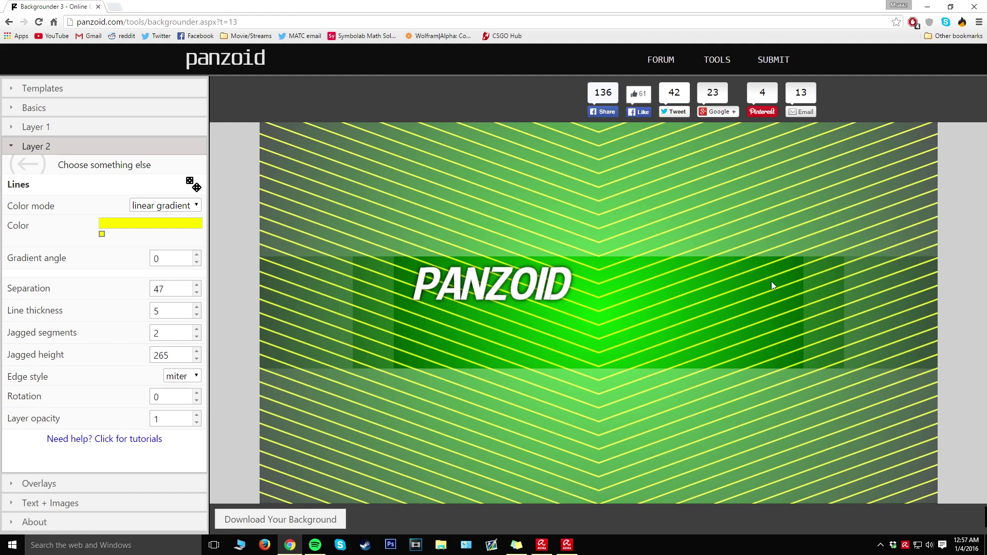
click(109, 249)
click(236, 360)
click(558, 316)
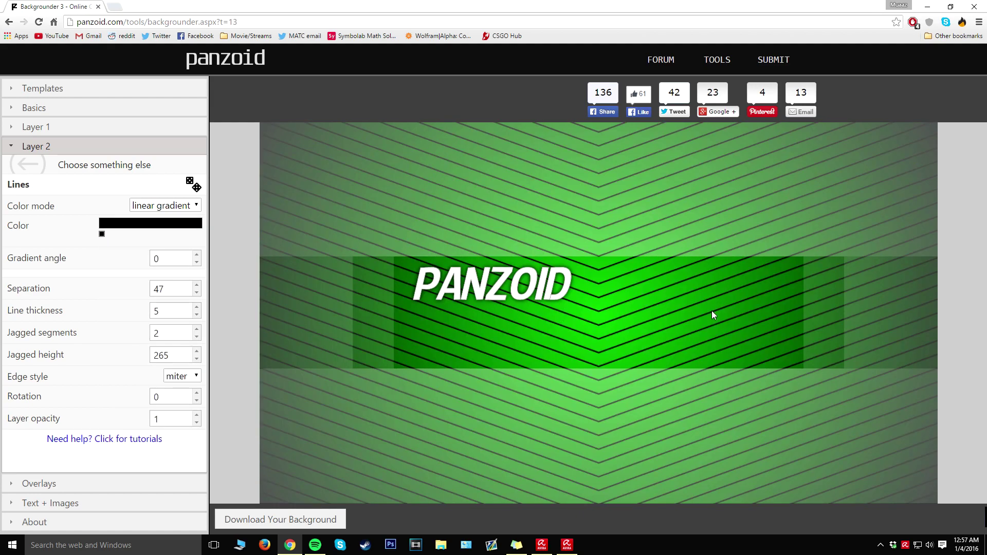
- Step the chevron line thickness down from 17 to 2
click(196, 307)
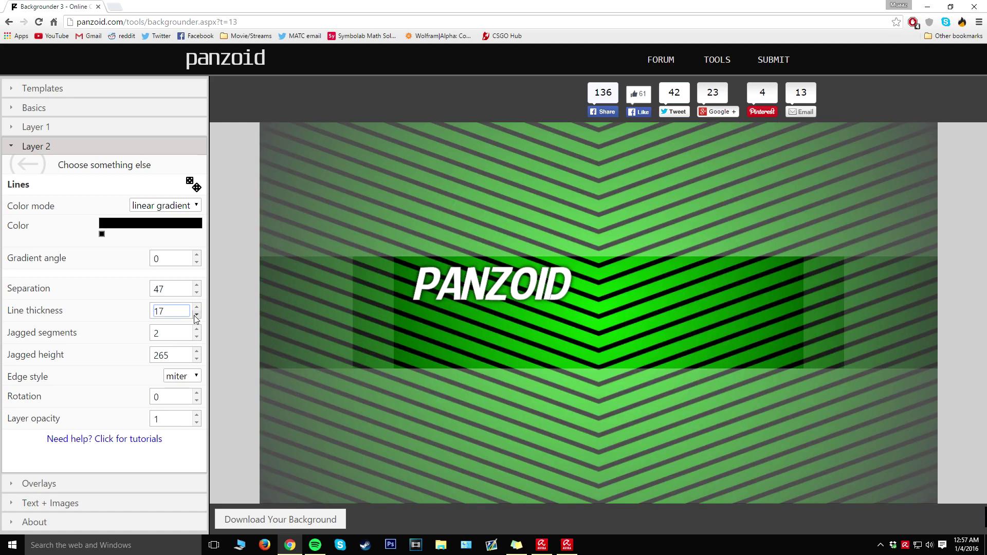
click(197, 314)
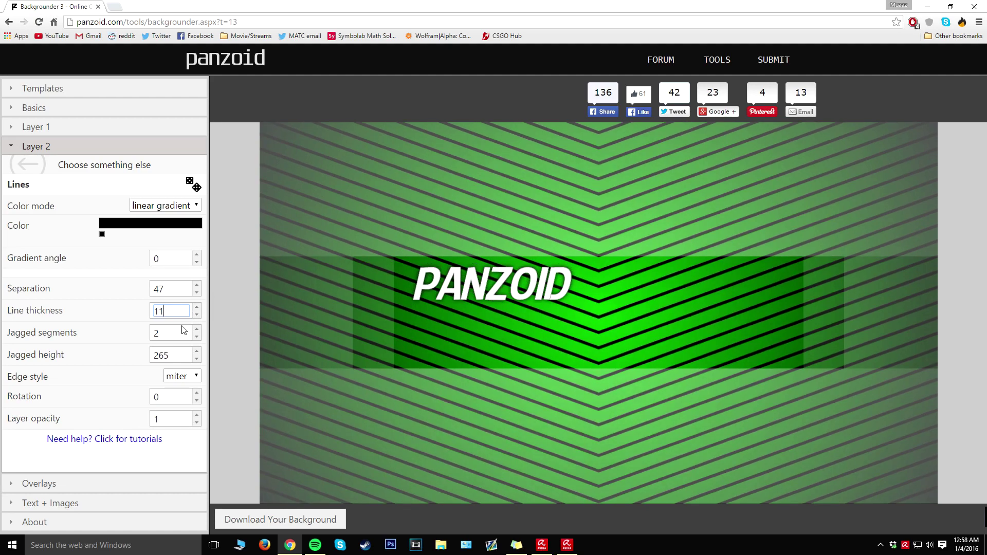
click(197, 315)
click(197, 315)
click(197, 315)
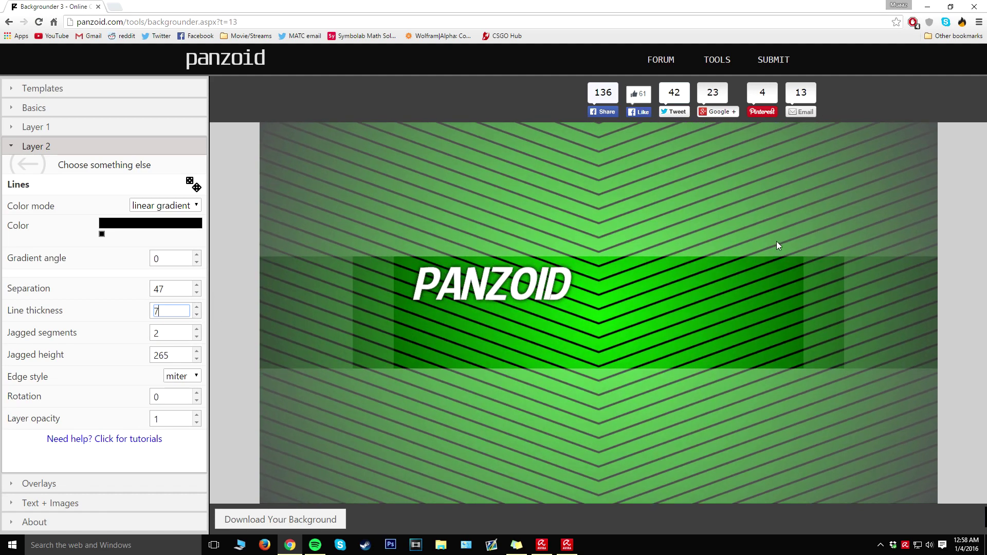
click(198, 315)
click(198, 315)
click(198, 315)
click(198, 315)
click(198, 316)
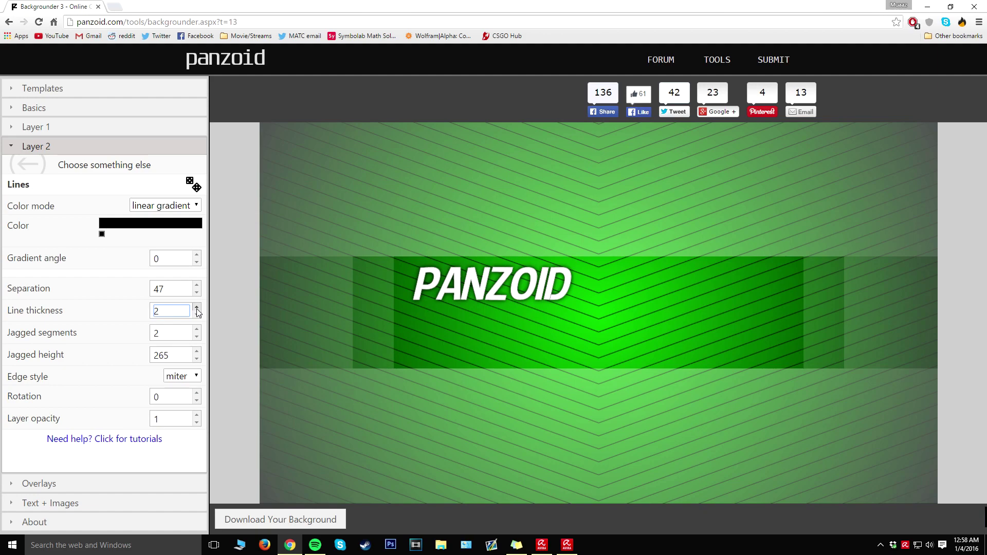
- Nudge the PANZOID title and test jagged height 271, returning it to 265
drag(483, 286, 486, 289)
click(197, 351)
click(197, 351)
click(197, 352)
click(197, 351)
click(197, 352)
click(197, 351)
click(197, 359)
click(197, 359)
click(197, 359)
click(197, 359)
click(197, 359)
click(197, 359)
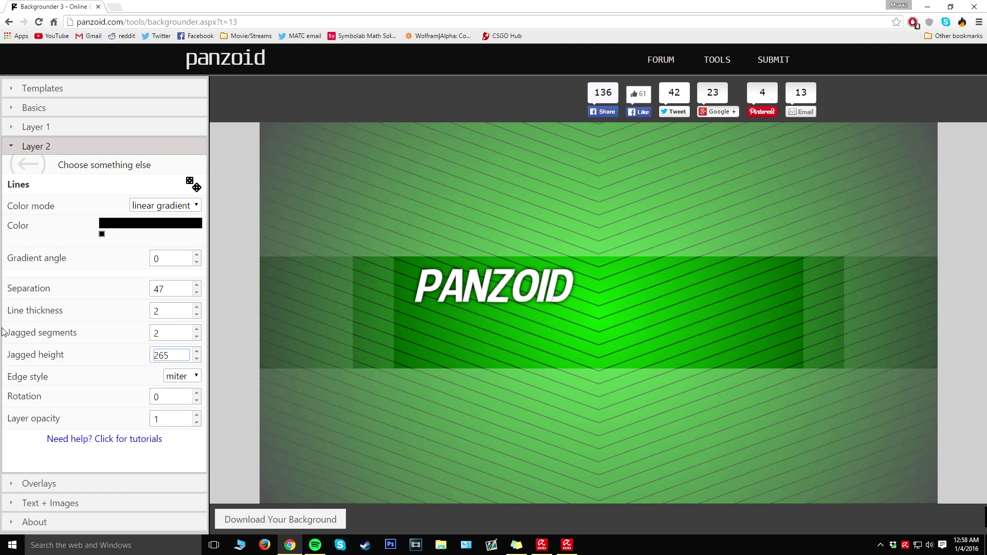
click(122, 486)
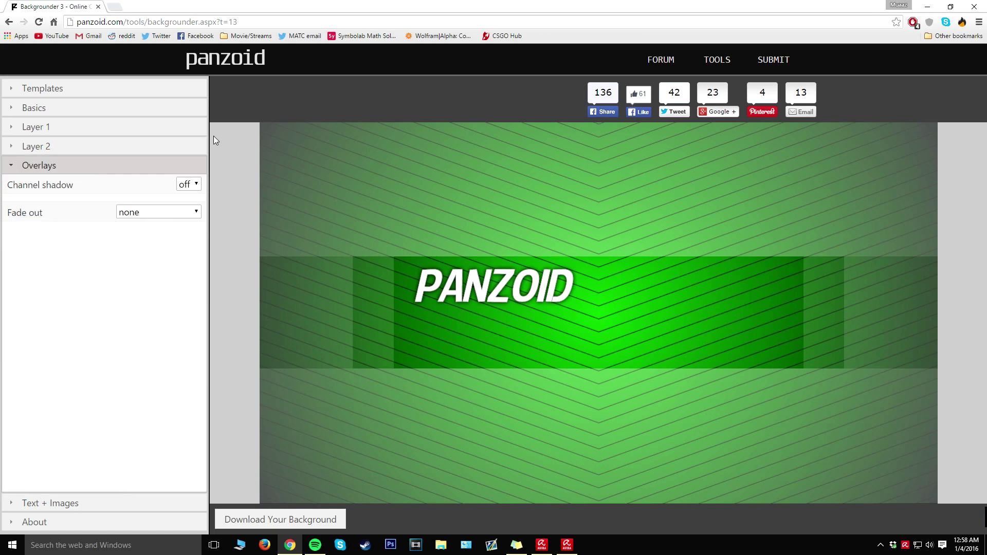
- Turn on the channel shadow and try radial and linear fades, leaving fade out at none
click(190, 184)
click(190, 214)
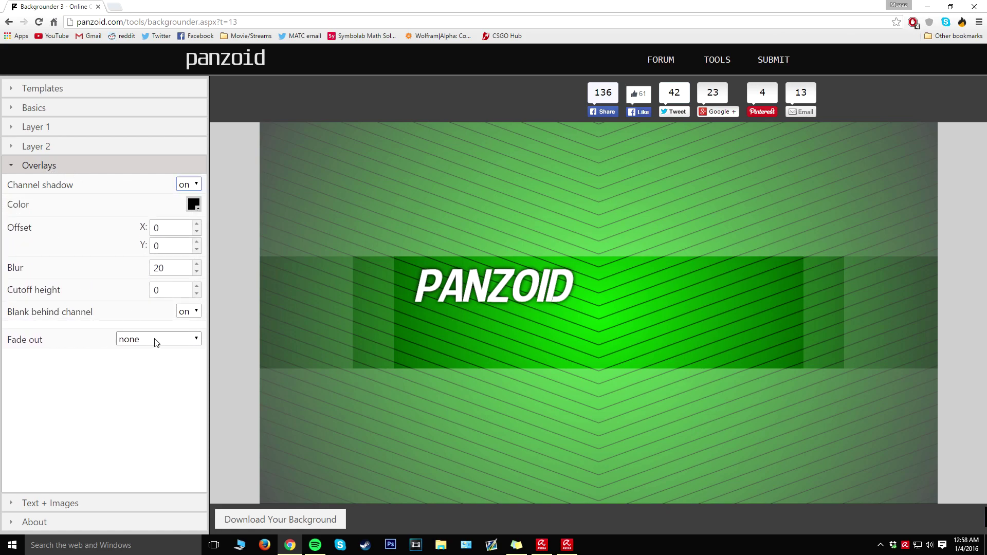
click(154, 338)
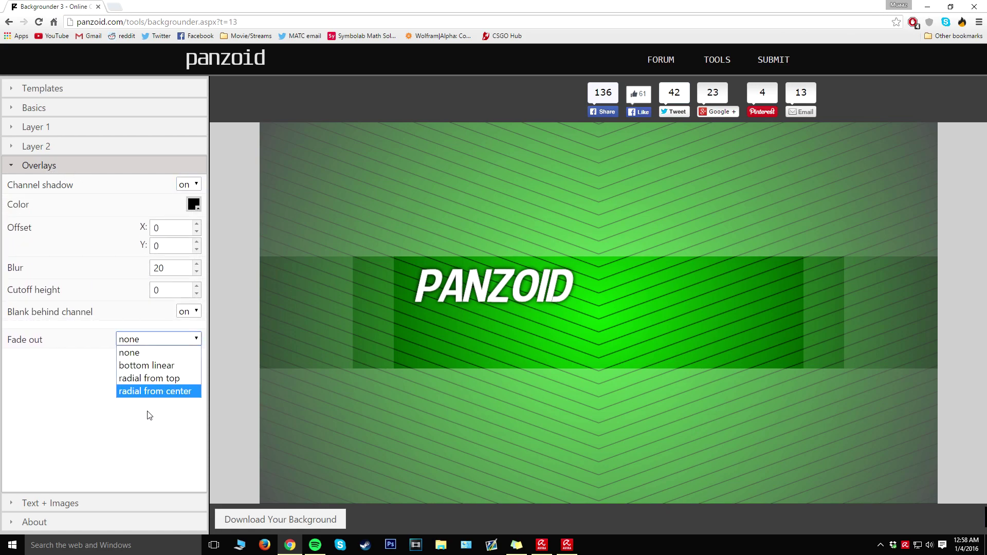
click(154, 378)
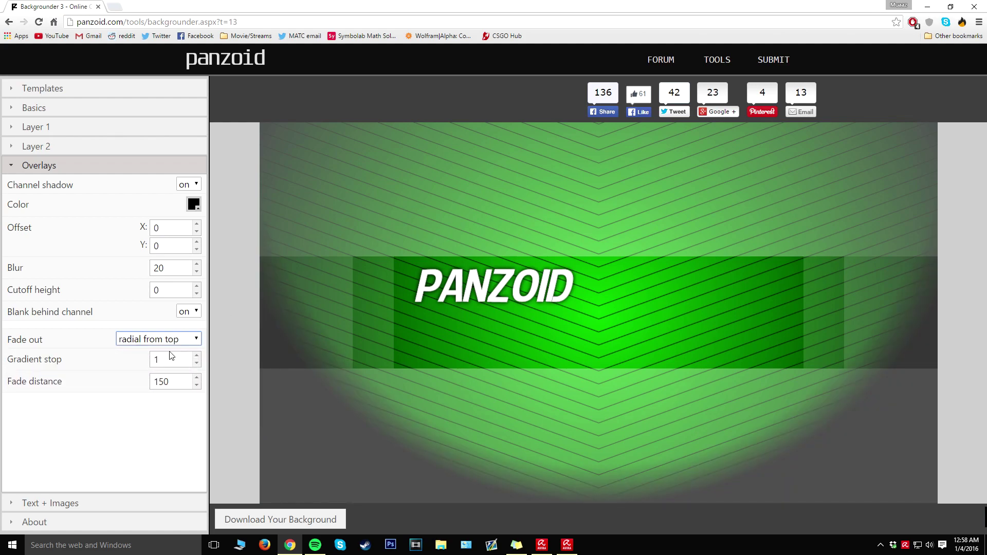
click(193, 340)
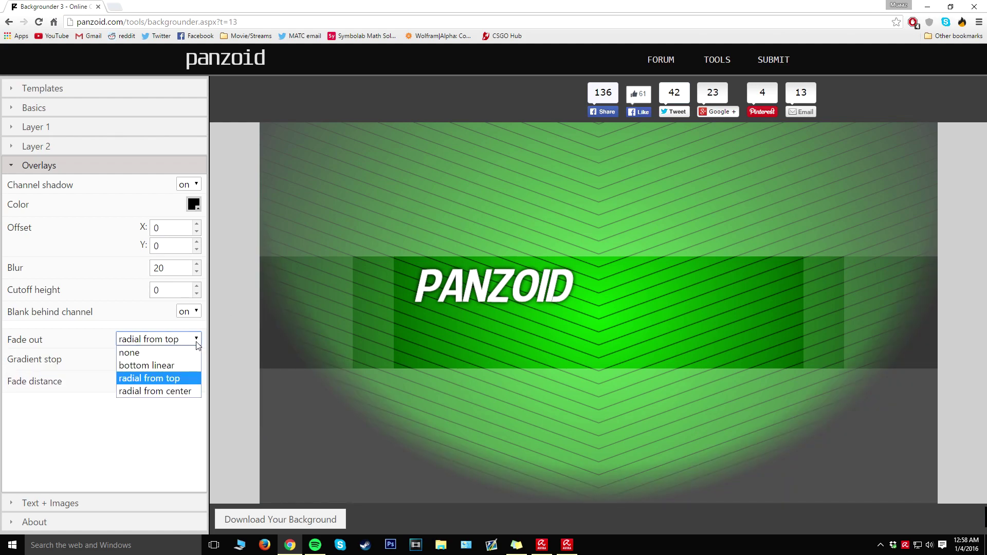
click(158, 368)
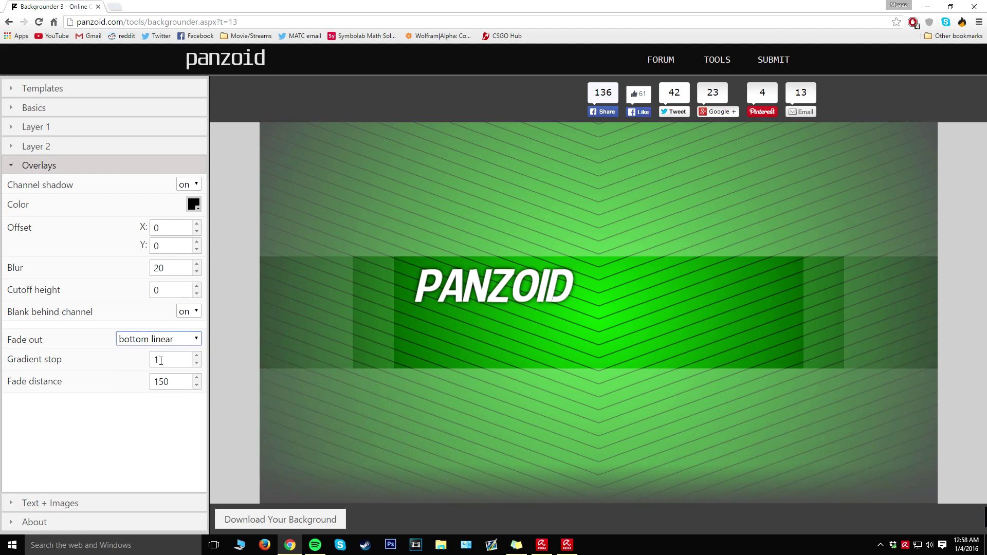
click(194, 340)
click(170, 392)
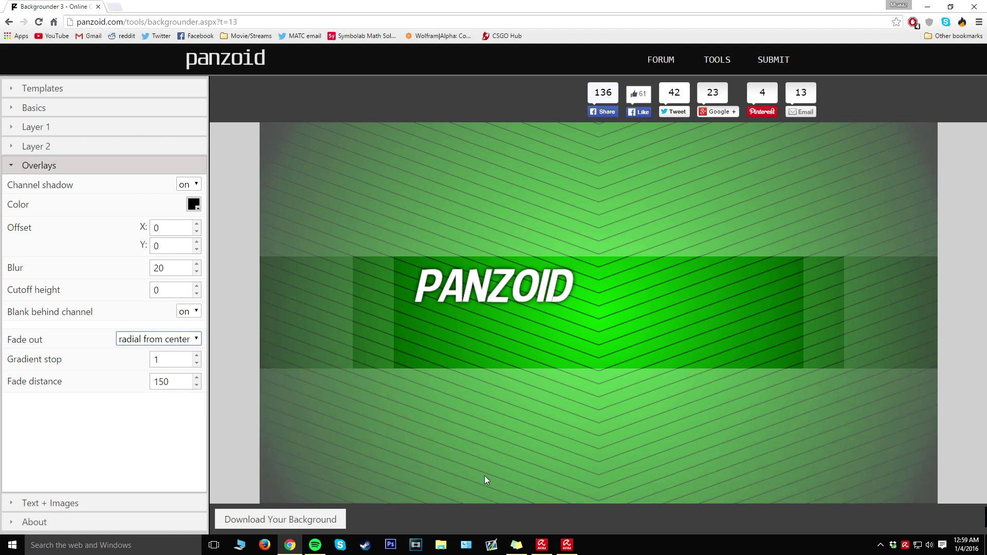
click(160, 339)
click(163, 356)
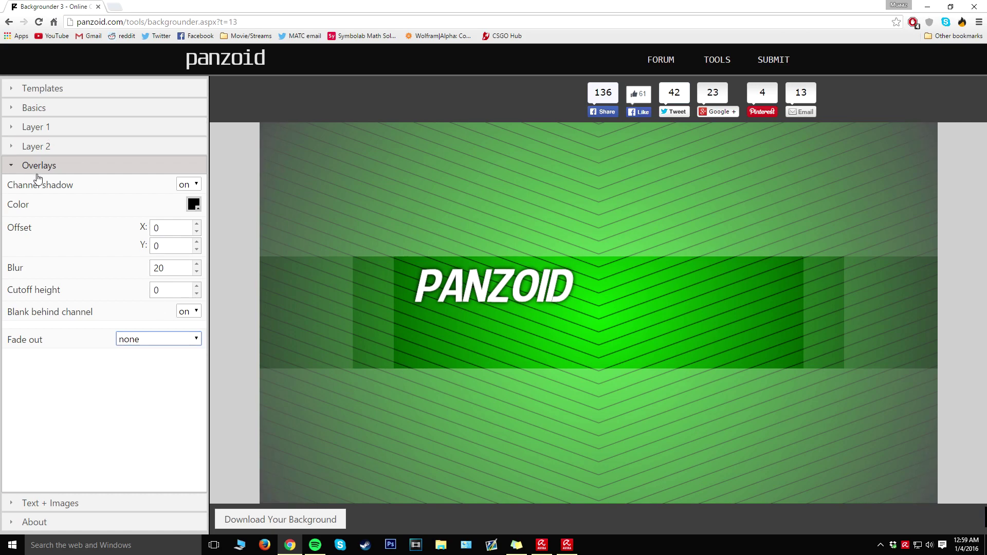
click(99, 503)
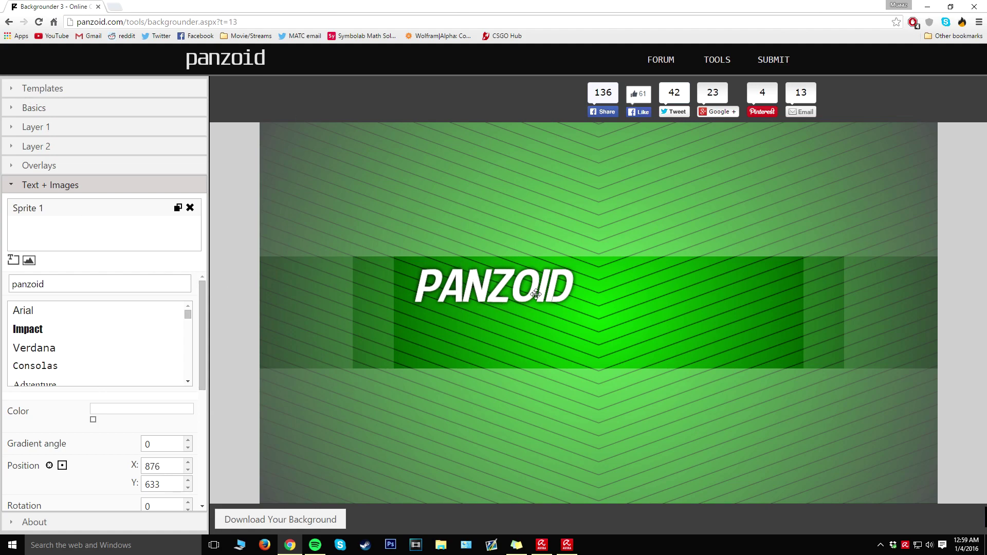
- Reposition the PANZOID title within the dark green band to X 945, Y 620, and select Sprite 1
drag(509, 297, 586, 292)
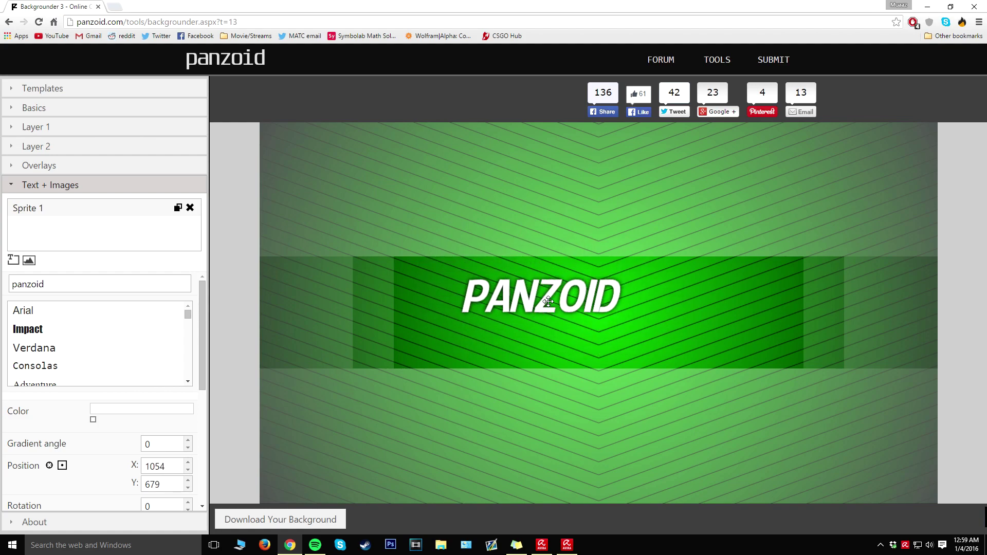
drag(526, 292, 506, 281)
click(38, 213)
click(39, 211)
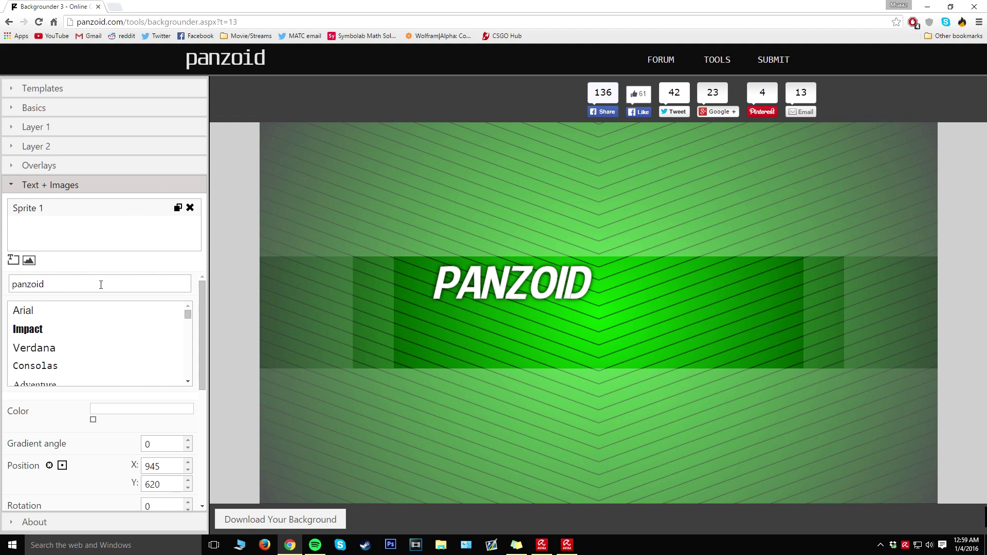
- Replace the PANZOID title text with the channel name and move it down and right
double_click(48, 281)
text(Muaaz5903)
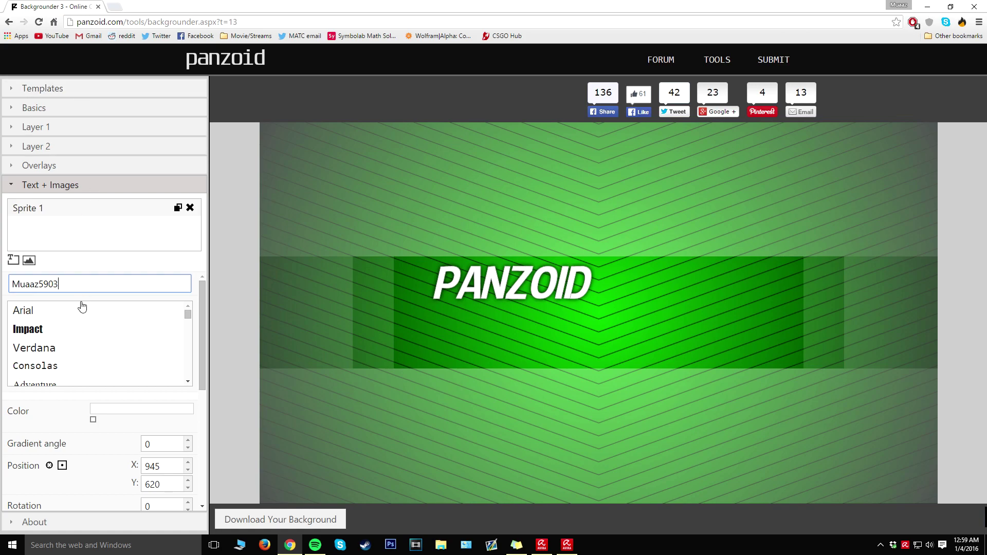
drag(533, 282, 608, 291)
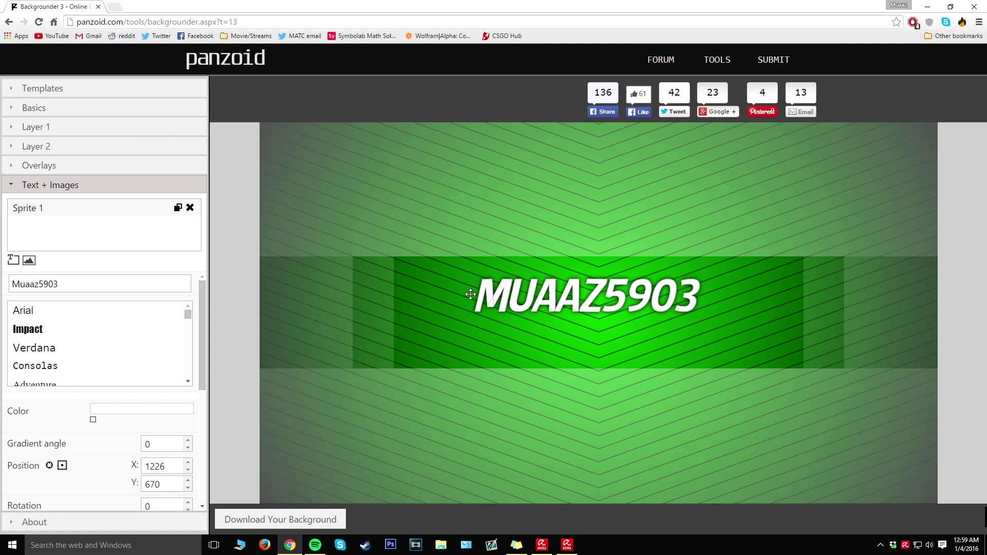
- Recolour the title, trying red and blue before light grey, and nudge it to X 960, Y 644
click(93, 419)
click(225, 230)
drag(247, 286, 247, 263)
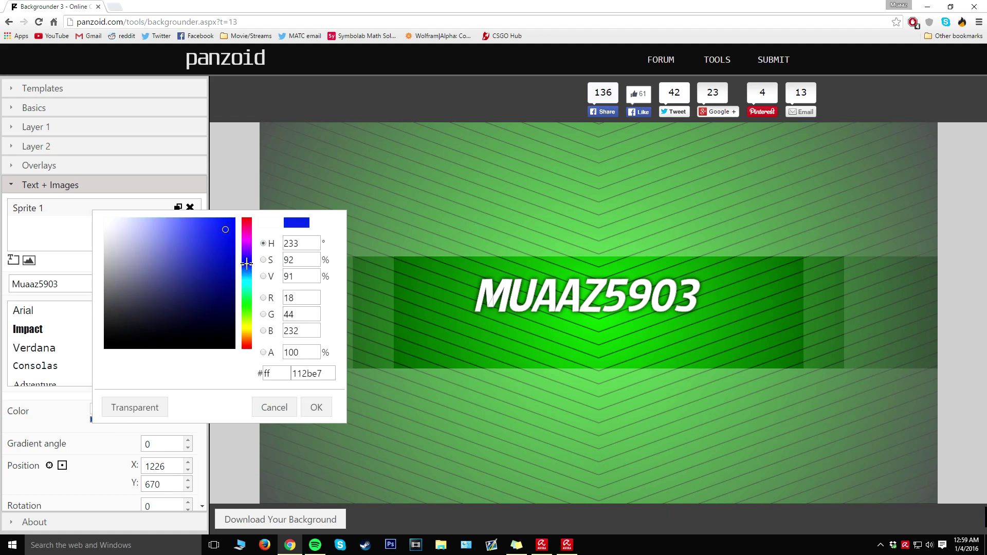
drag(225, 230, 224, 253)
click(303, 407)
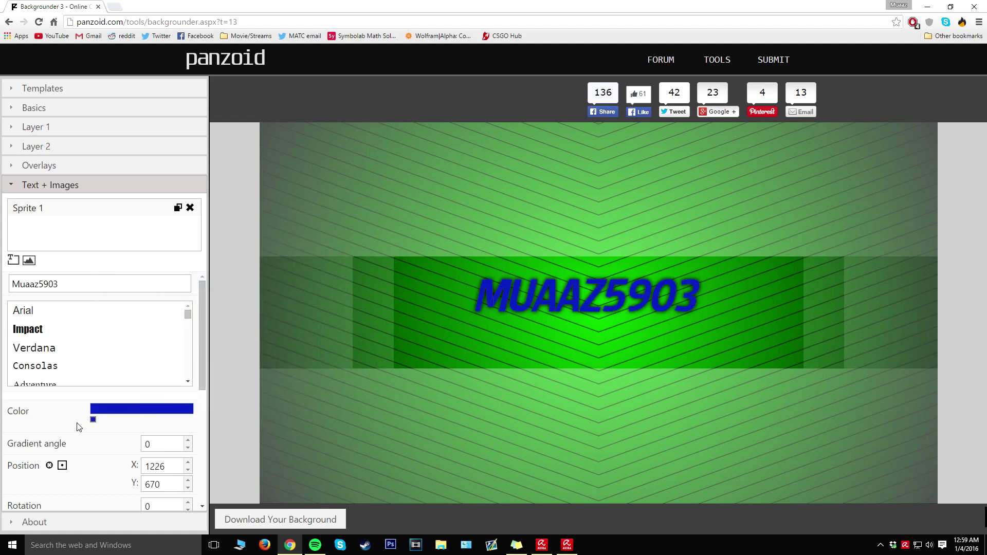
click(93, 419)
click(98, 434)
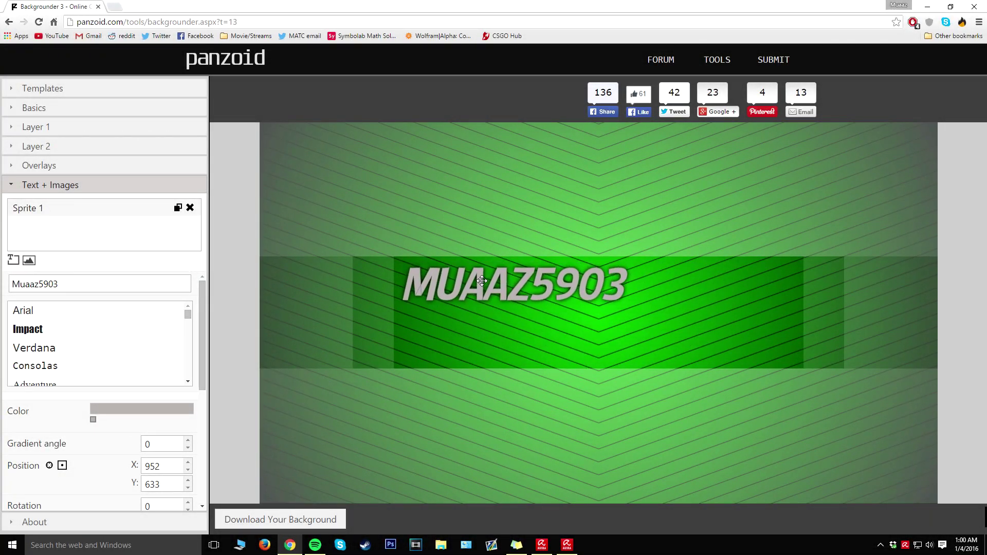
drag(481, 280, 481, 285)
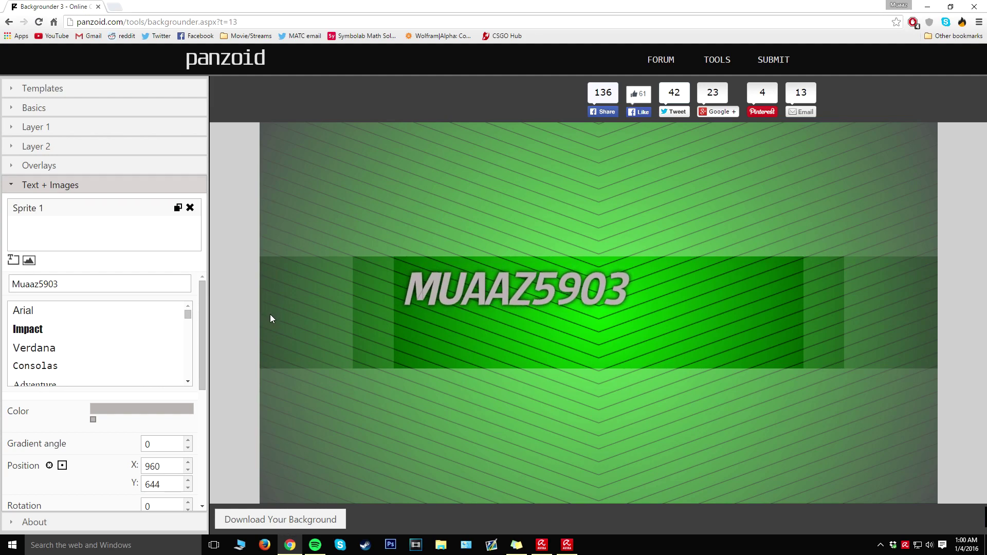
- Add a second text sprite reading 'Tech Videos + More!' under the title
click(14, 260)
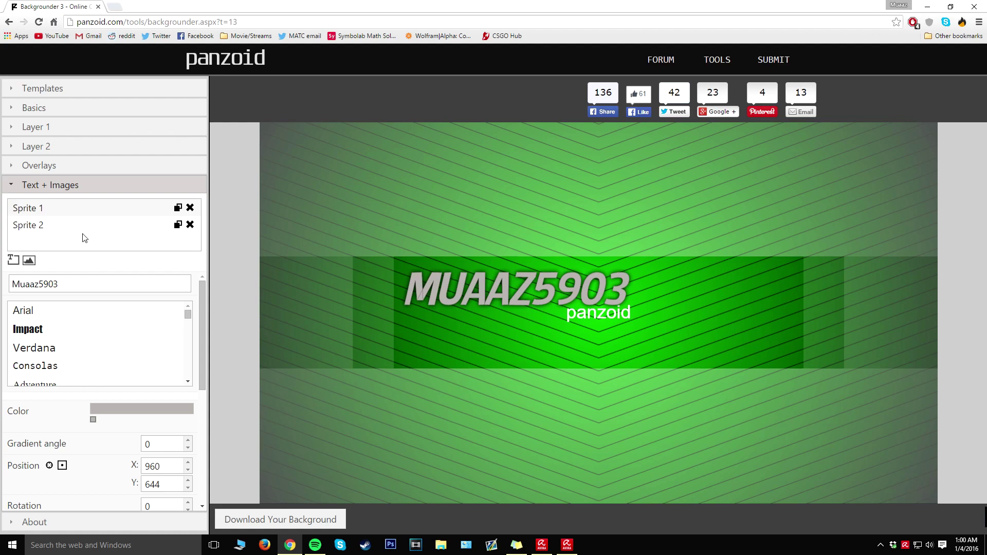
mouse_move(597, 314)
mouse_down()
mouse_move(612, 317)
mouse_move(594, 301)
mouse_up()
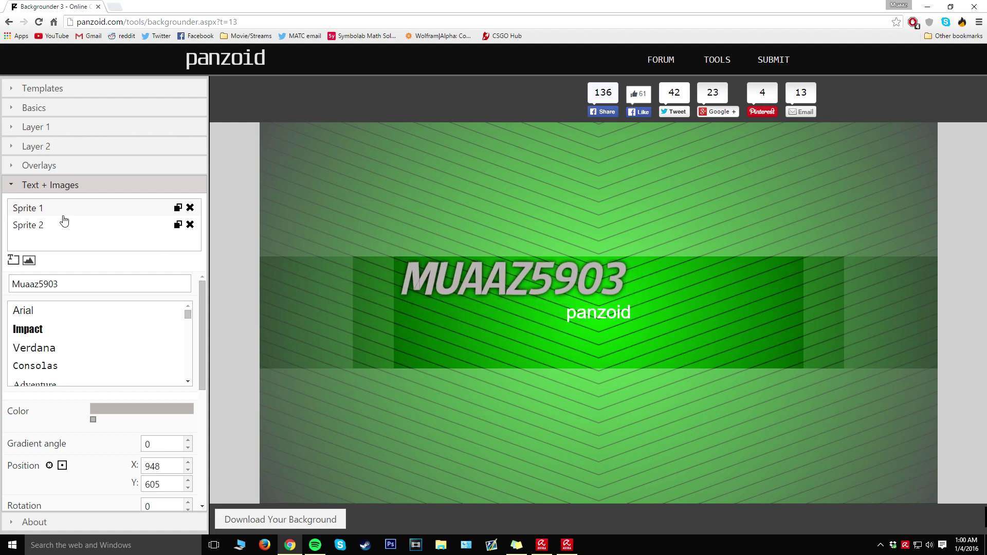
click(55, 231)
drag(580, 317, 436, 321)
double_click(42, 283)
text(Tech V)
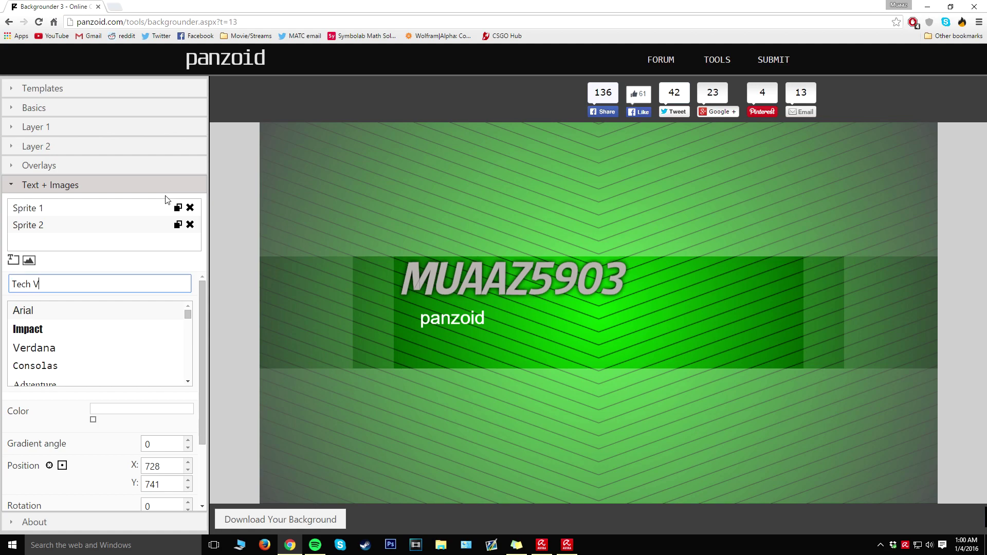
text(ideos + Mor@)
- Set the subtitle font to Impact after trying Basica, and place it directly below the title
click(77, 334)
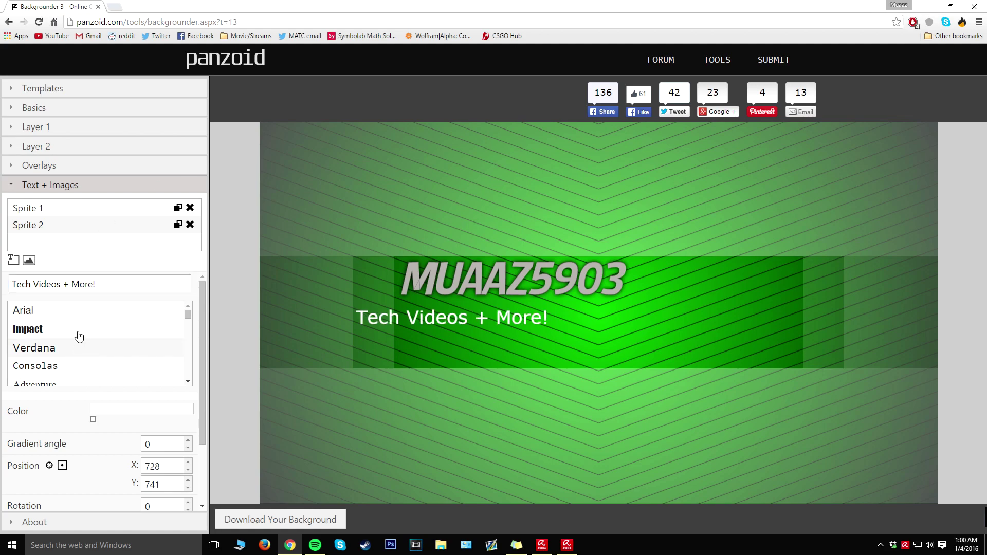
scroll(81, 345, down, 5)
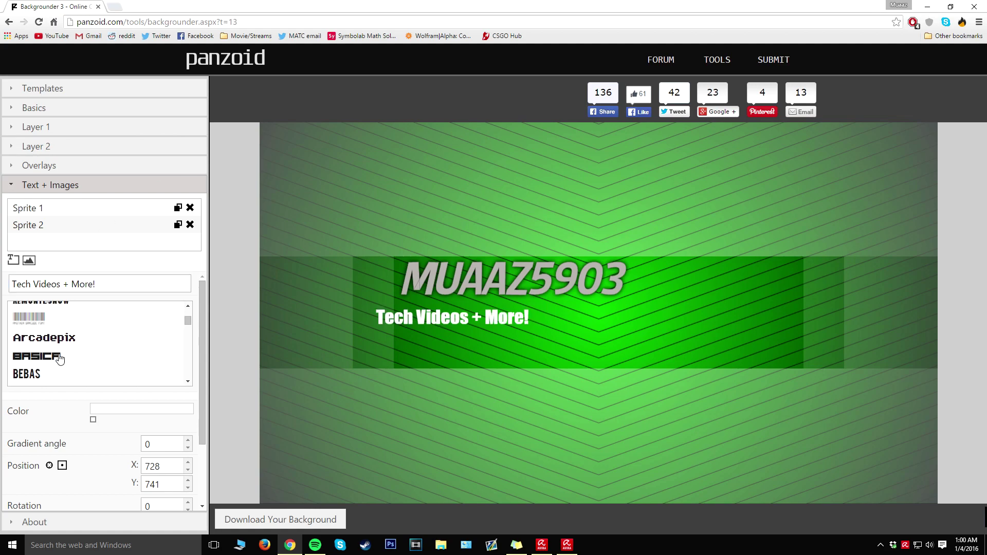
click(60, 358)
scroll(60, 358, up, 5)
click(58, 333)
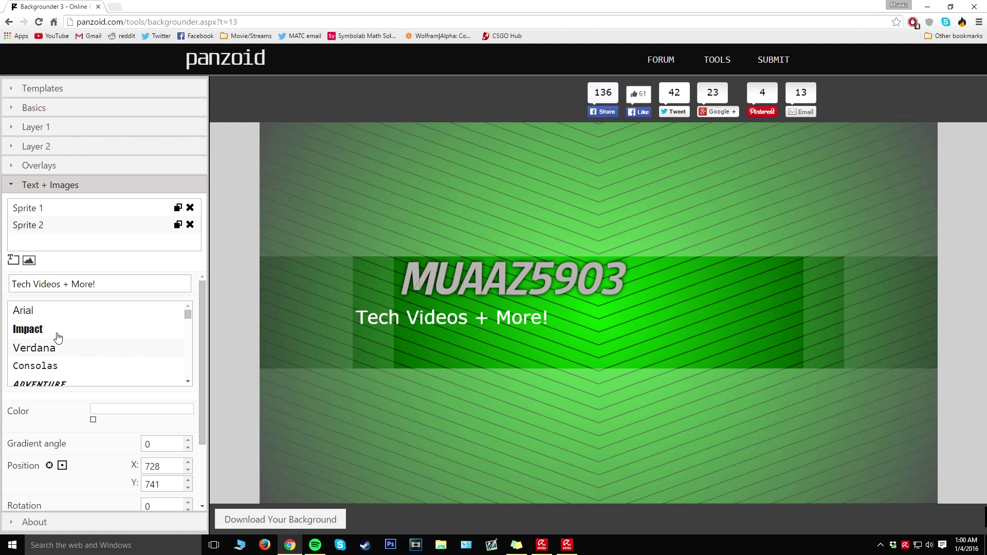
drag(436, 316, 489, 335)
right_click(489, 336)
click(482, 327)
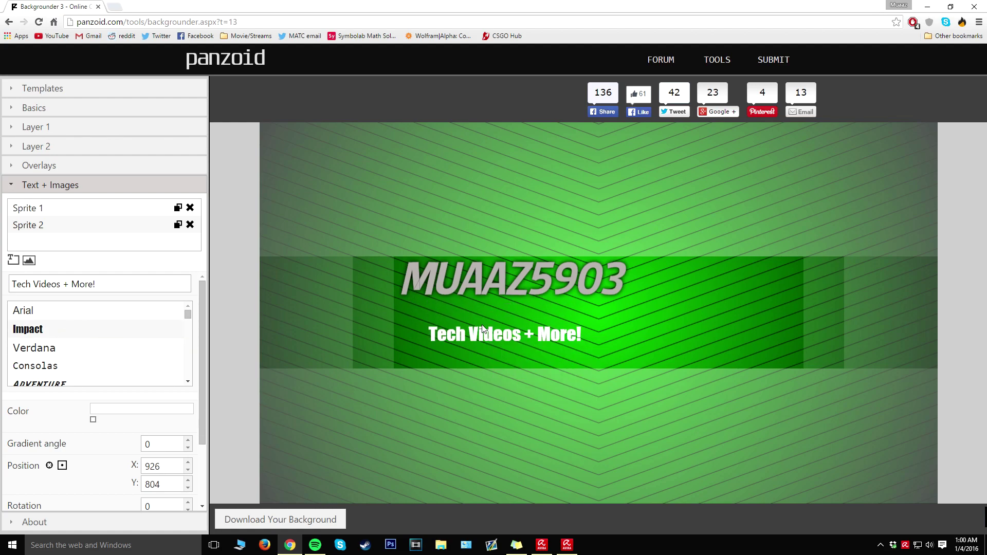
click(492, 275)
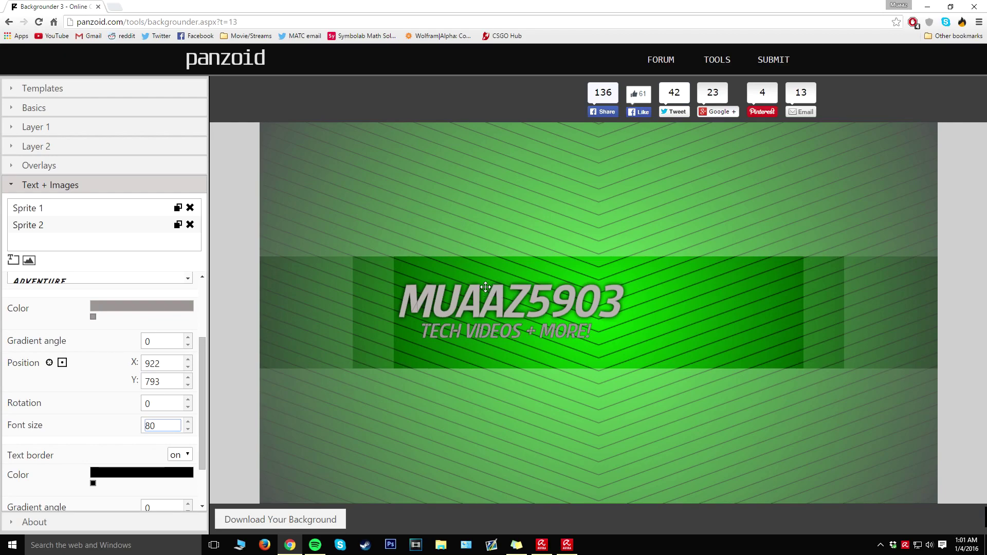
click(127, 209)
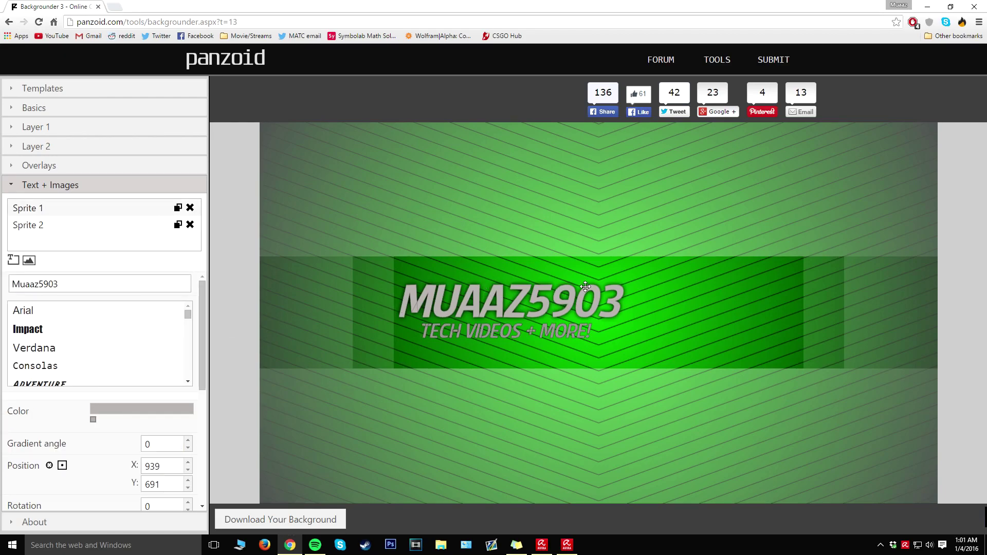
scroll(161, 357, down, 5)
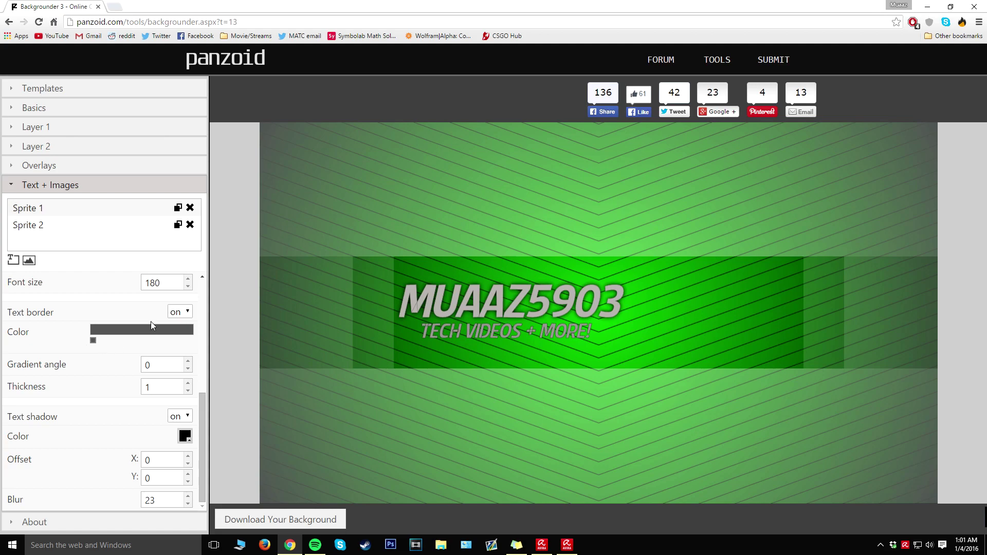
- Switch on Sprite 1's text border, colour it black, and set its Thickness to 3
click(180, 312)
click(177, 336)
click(188, 314)
click(176, 338)
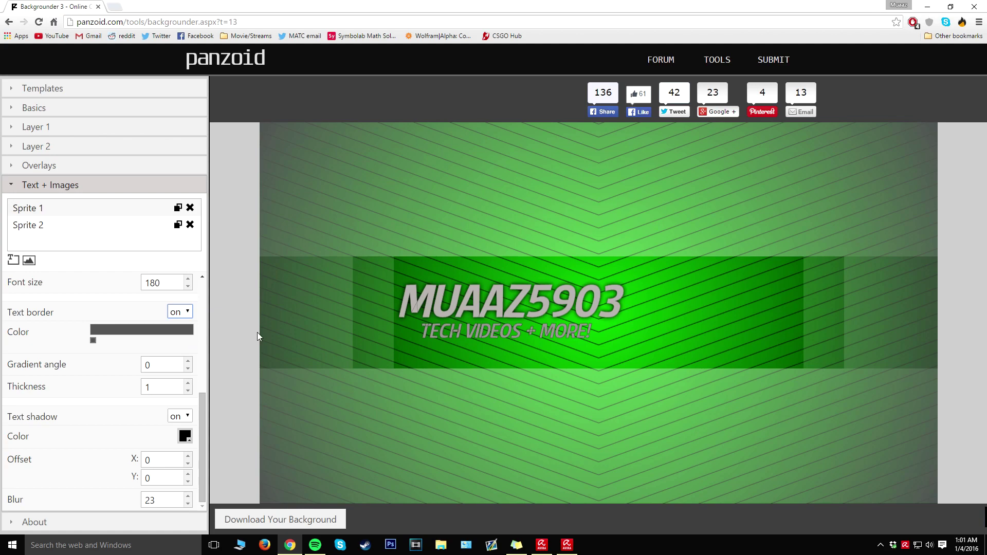
click(100, 354)
click(234, 269)
click(304, 329)
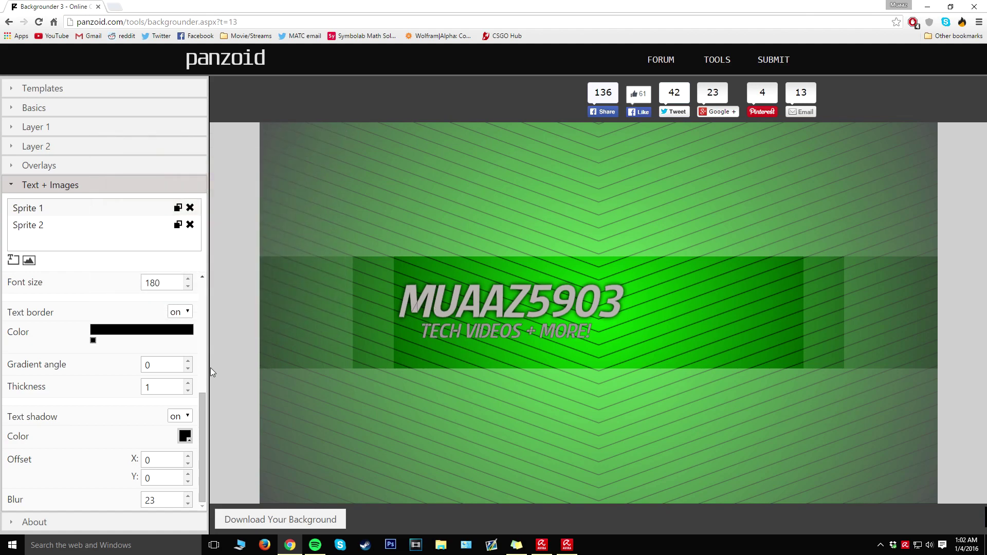
triple_click(189, 383)
click(187, 384)
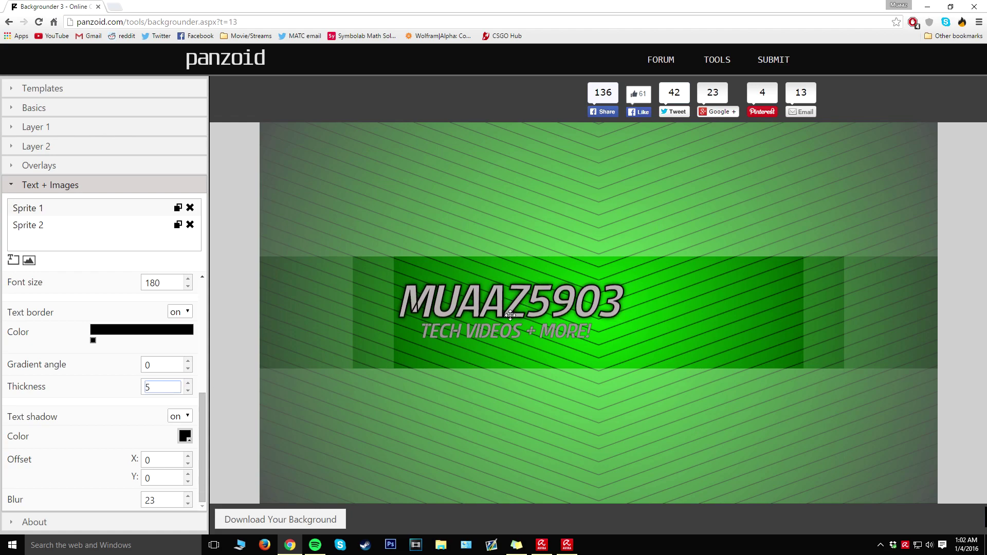
click(187, 391)
click(188, 391)
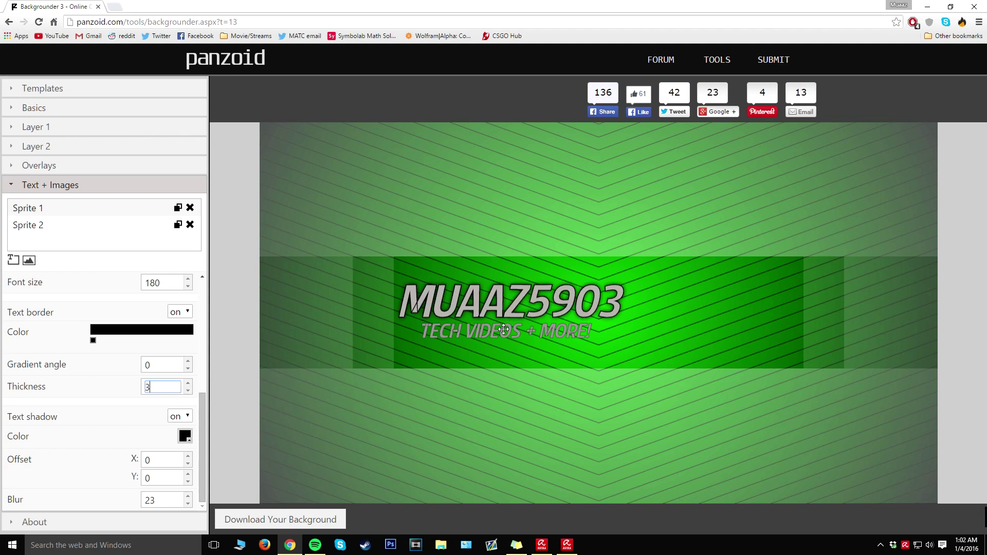
scroll(131, 462, up, 5)
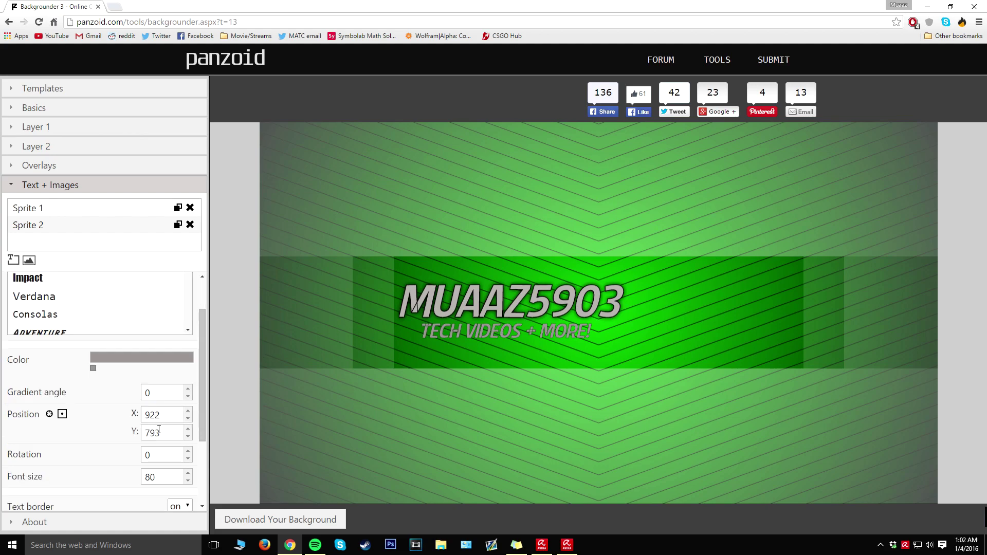
- Keep the subtitle's text border on and nudge TECH VIDEOS + MORE! slightly right
scroll(134, 444, down, 1)
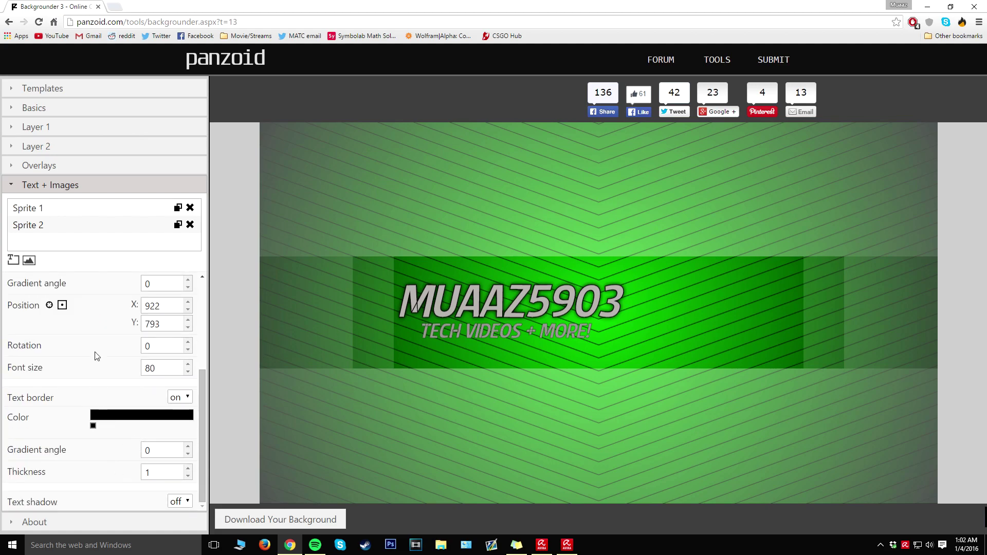
click(190, 399)
click(135, 455)
click(188, 469)
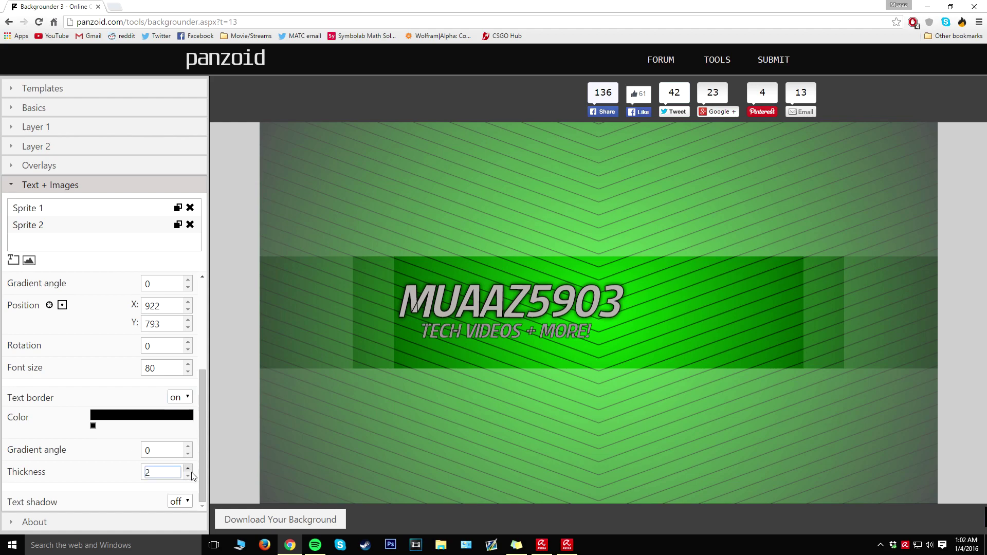
drag(503, 337, 511, 338)
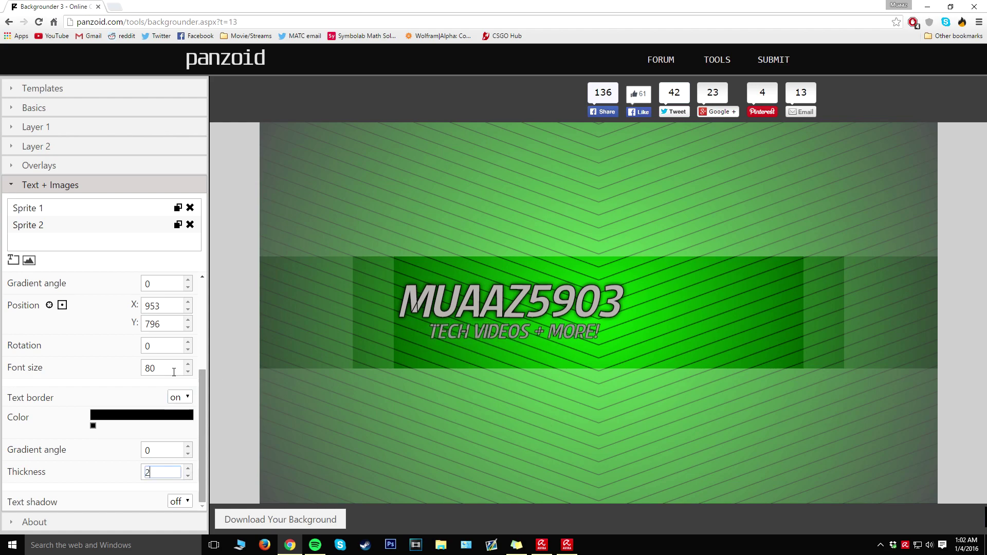
- Thin the subtitle's outline to thickness 1 and shift the MUAAZ5903 title slightly right
double_click(151, 368)
click(177, 432)
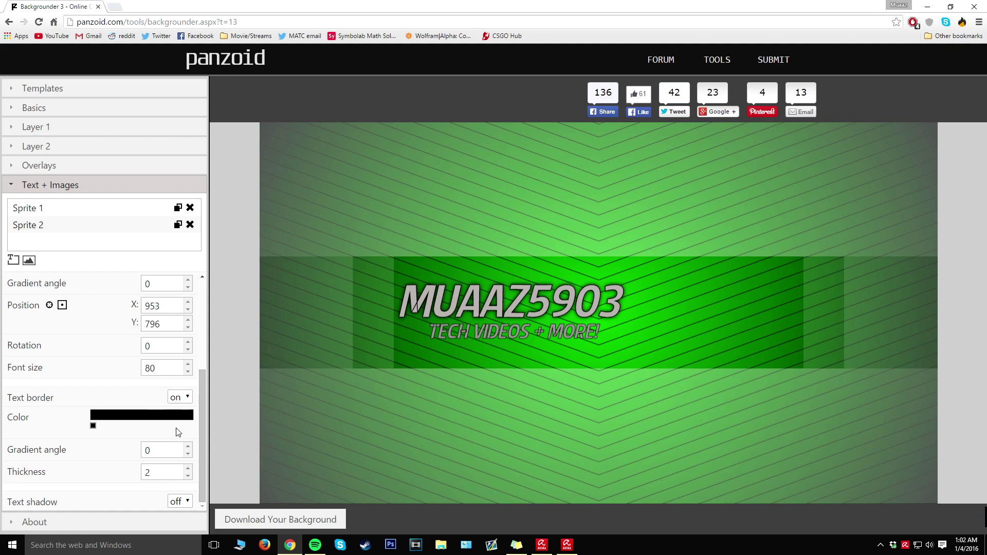
click(188, 476)
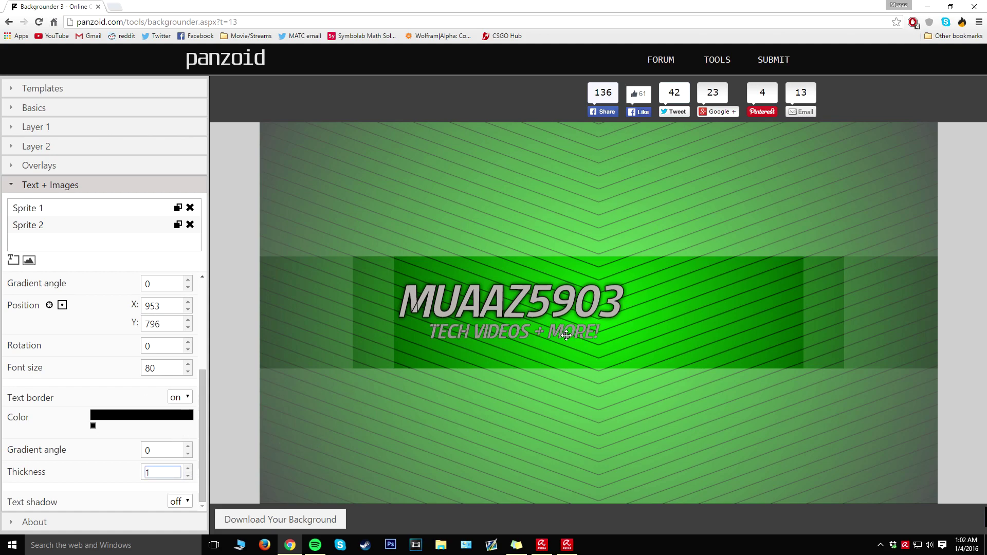
drag(547, 329, 552, 329)
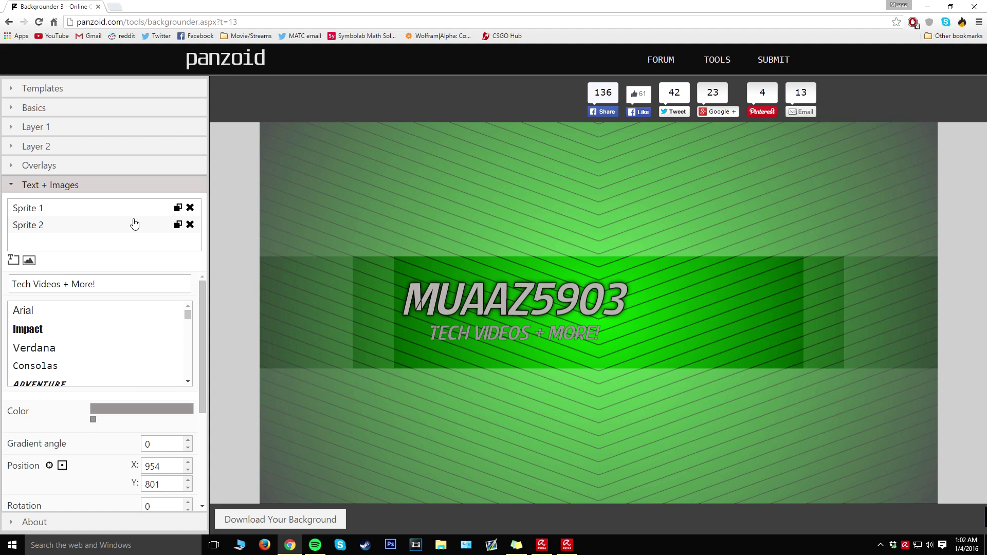
- Add Sprite 3, load thumb.png into it, and drag the thumbnail right and slightly up
click(29, 261)
click(41, 244)
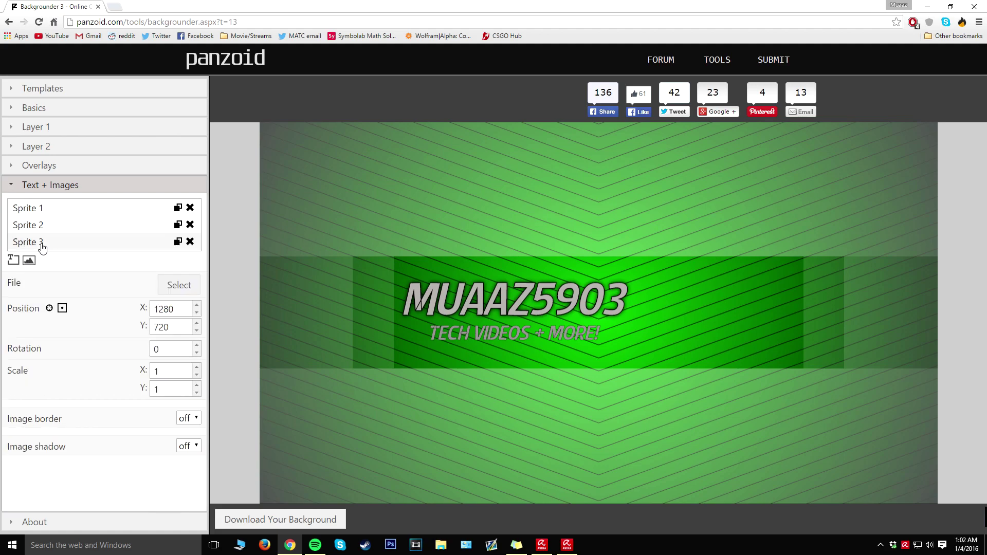
click(176, 293)
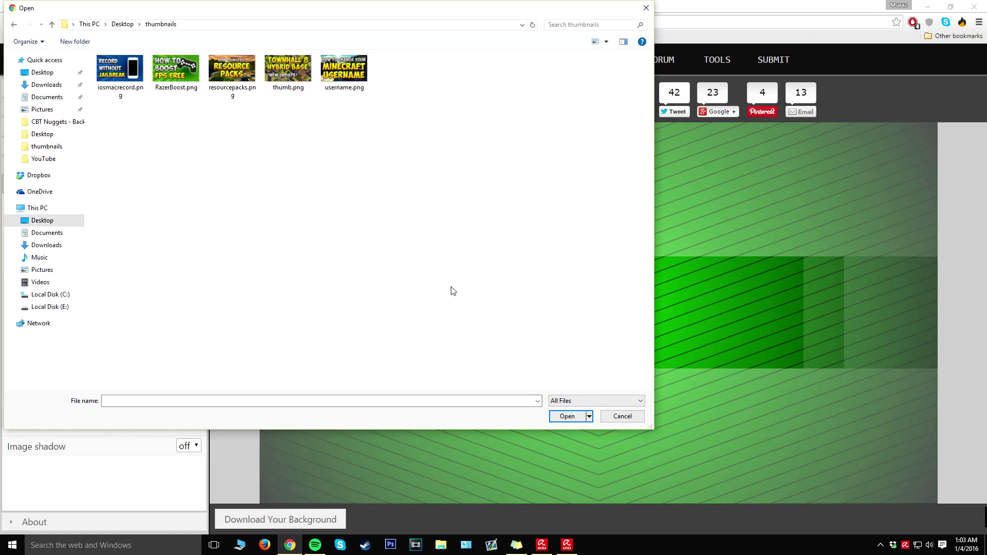
click(297, 78)
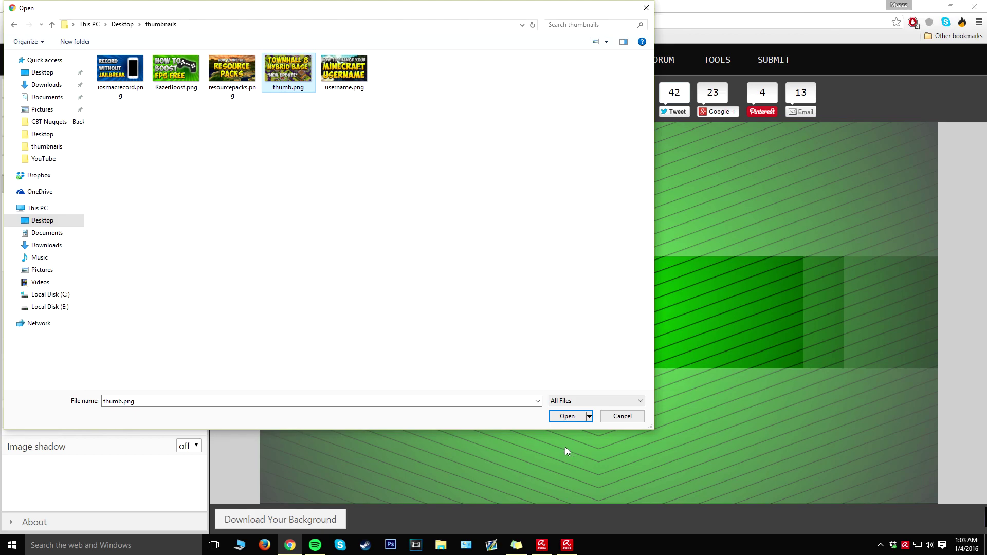
click(565, 415)
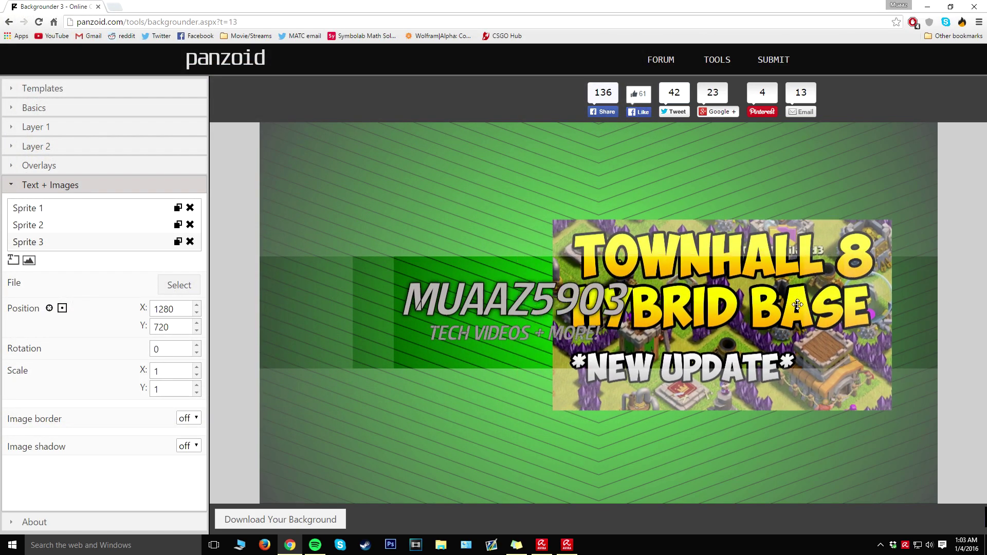
drag(564, 306, 759, 336)
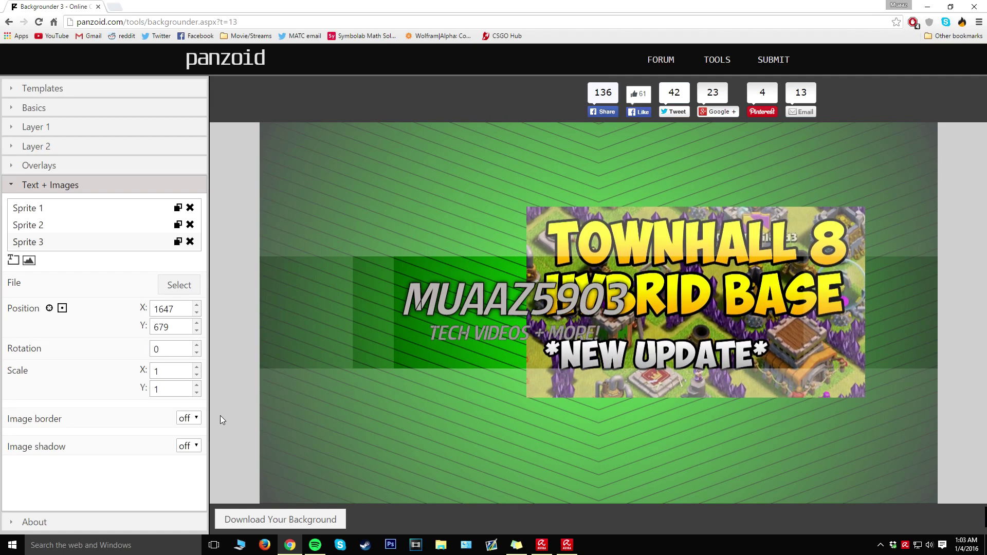
- Set the Townhall 8 thumbnail's Scale X and Y to .7 and reposition it
double_click(186, 372)
click(166, 372)
drag(734, 308, 717, 321)
key(BackSpace)
text(.7)
key(Tab)
text(.7)
- Reduce the thumbnail's scale to .3 on both axes and nudge it up-right
drag(796, 306, 776, 306)
key(shift+Tab)
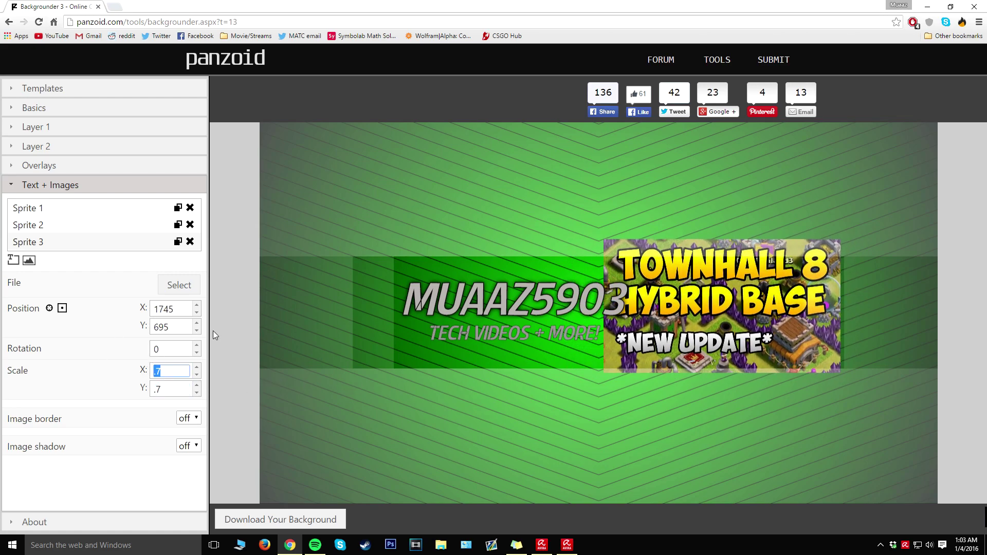
text(.3)
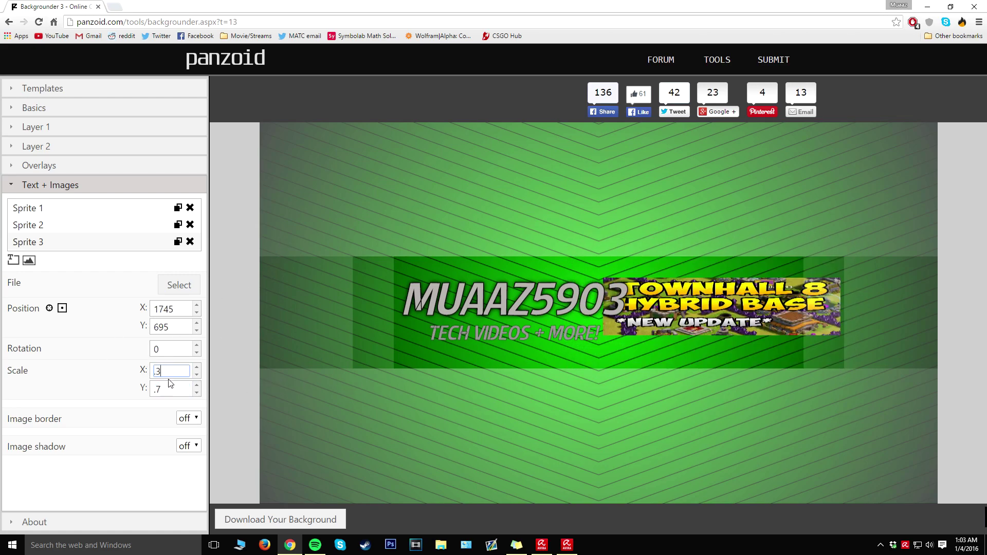
key(Tab)
text(.3)
drag(748, 322, 761, 307)
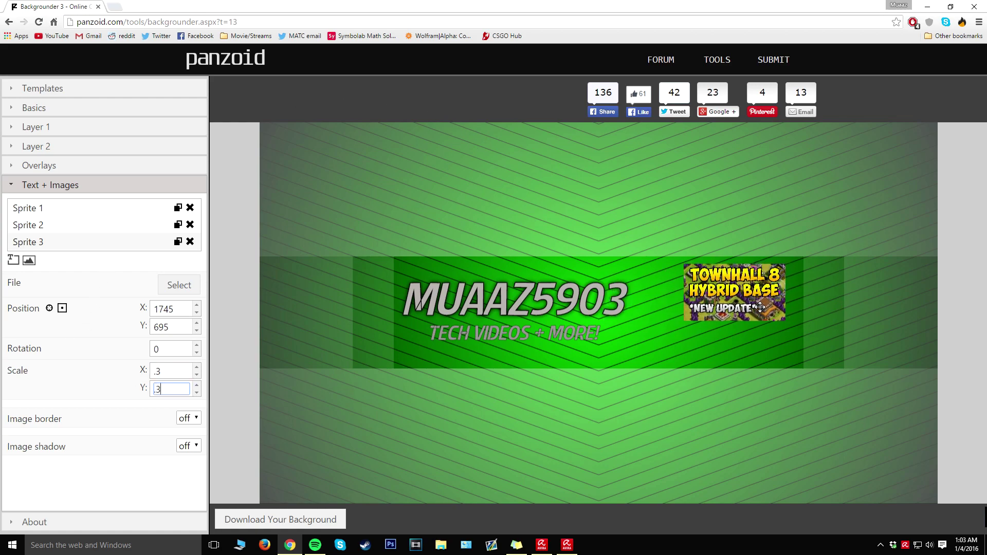
- Change both scale values to .2 and place the thumbnail just right of the title
double_click(157, 369)
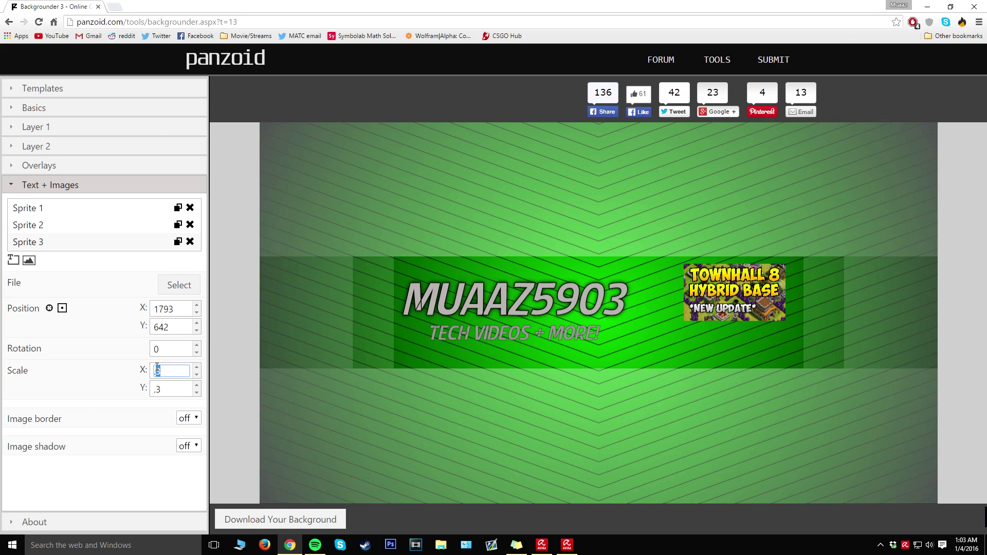
text(2)
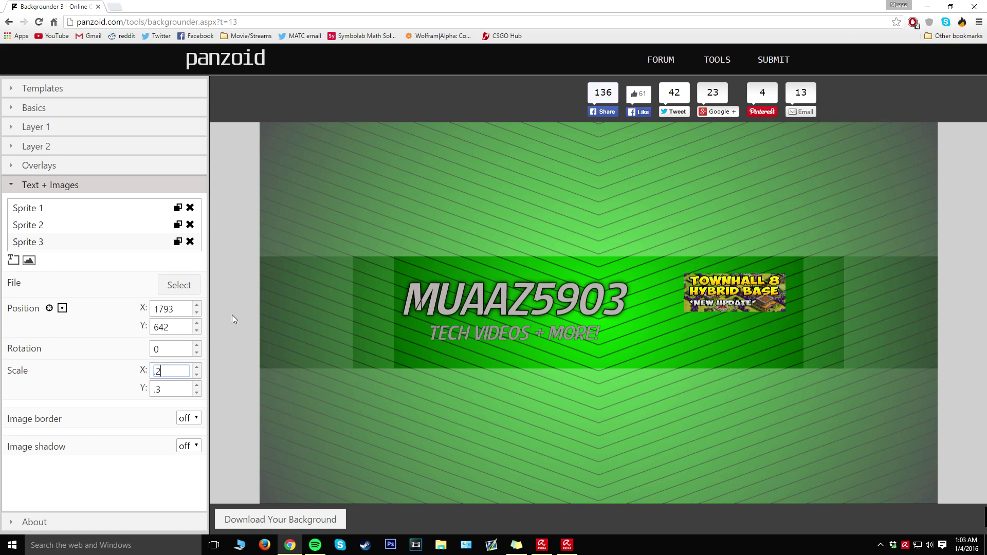
double_click(187, 386)
text(2)
drag(720, 287, 709, 291)
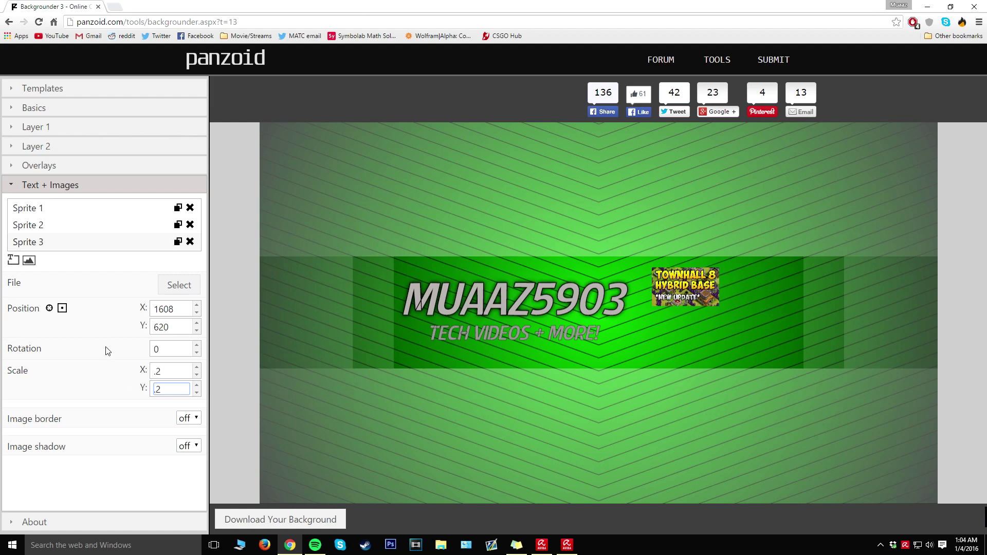
- Turn on the thumbnail's image border with a Thickness of 3
click(186, 418)
click(188, 444)
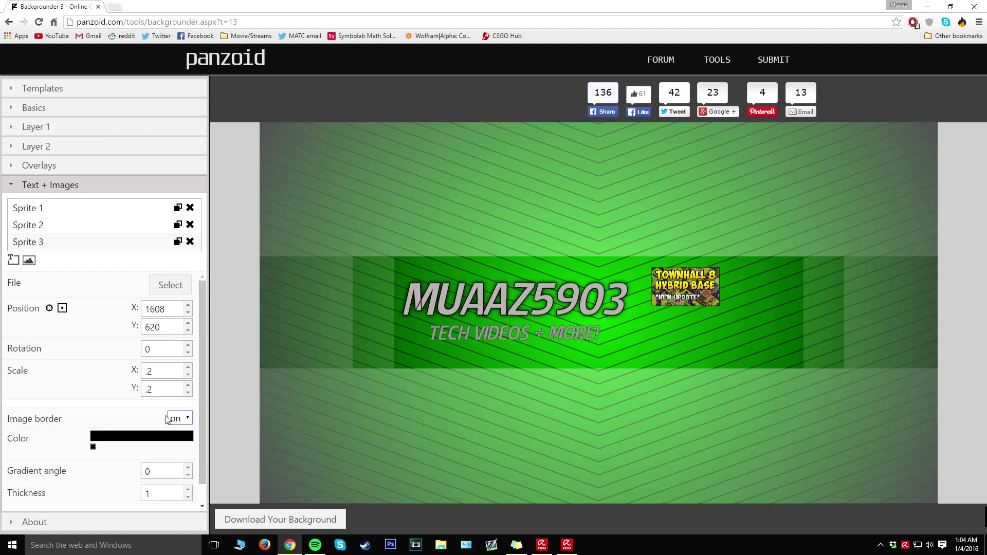
scroll(204, 425, down, 1)
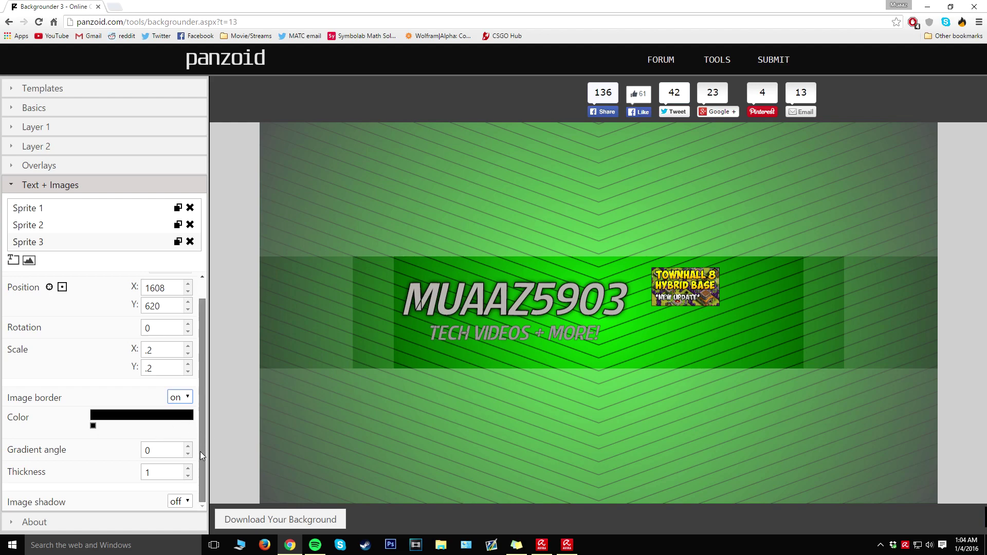
double_click(188, 469)
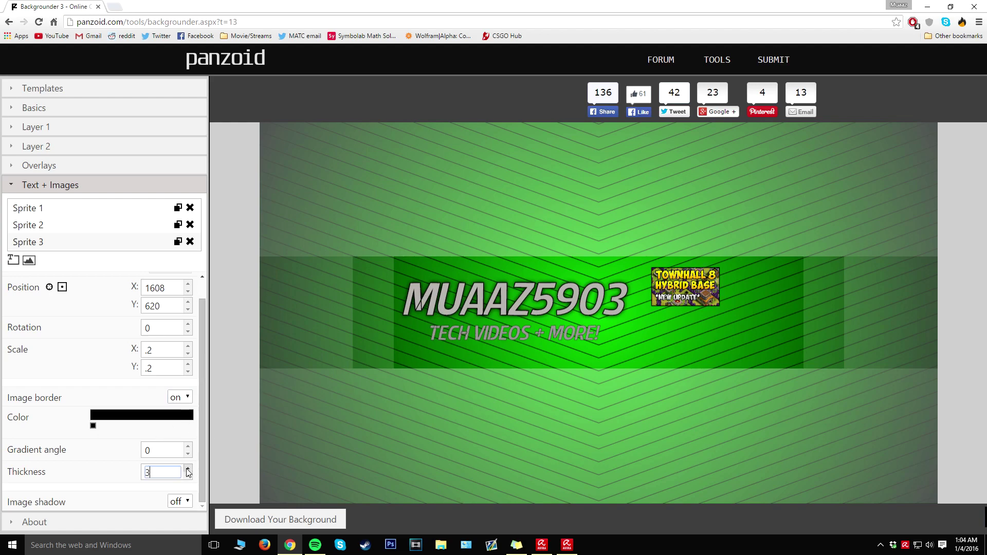
click(187, 469)
click(189, 477)
- Nudge the Townhall 8 thumbnail slightly up and to the left
drag(690, 292, 692, 288)
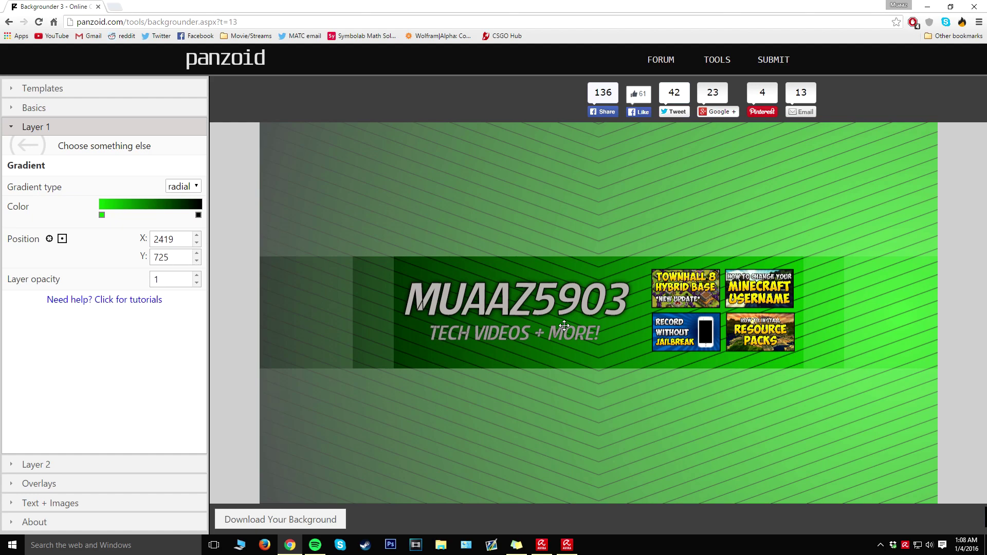
- Render the finished banner and download the resulting image
click(314, 522)
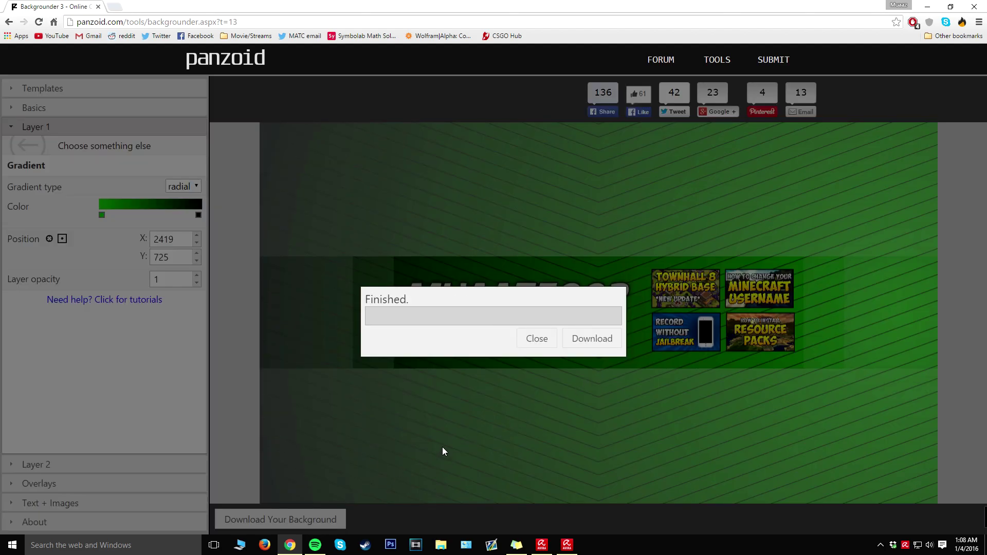
click(592, 340)
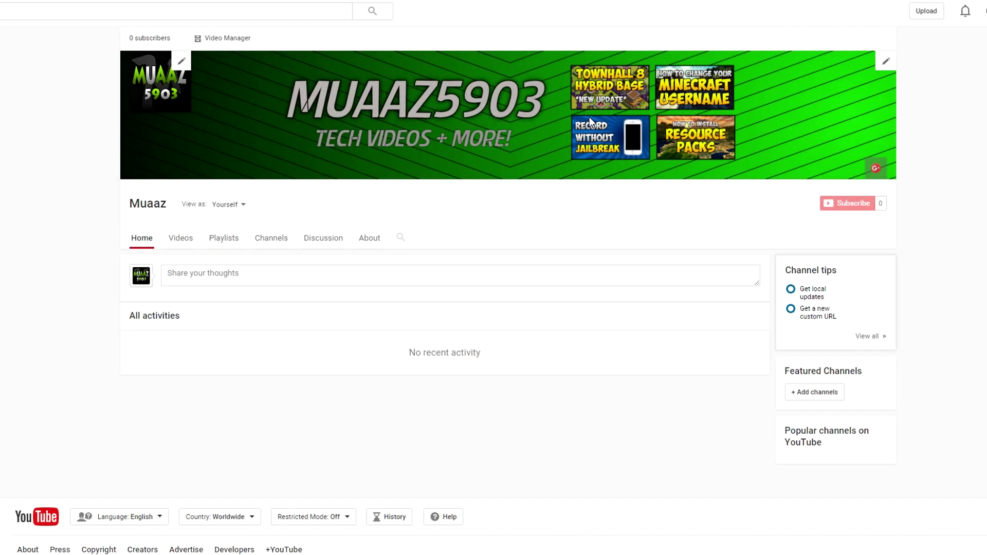
- View the new banner on the YouTube channel page, then return to the Backgrounder tab
mouse_move(224, 78)
click(52, 5)
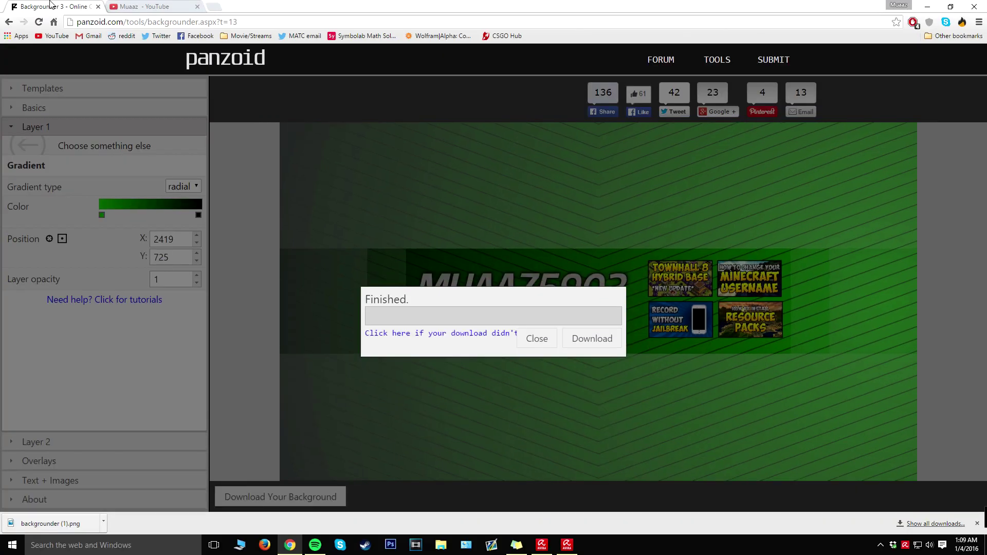
- Close the Finished dialog
click(536, 338)
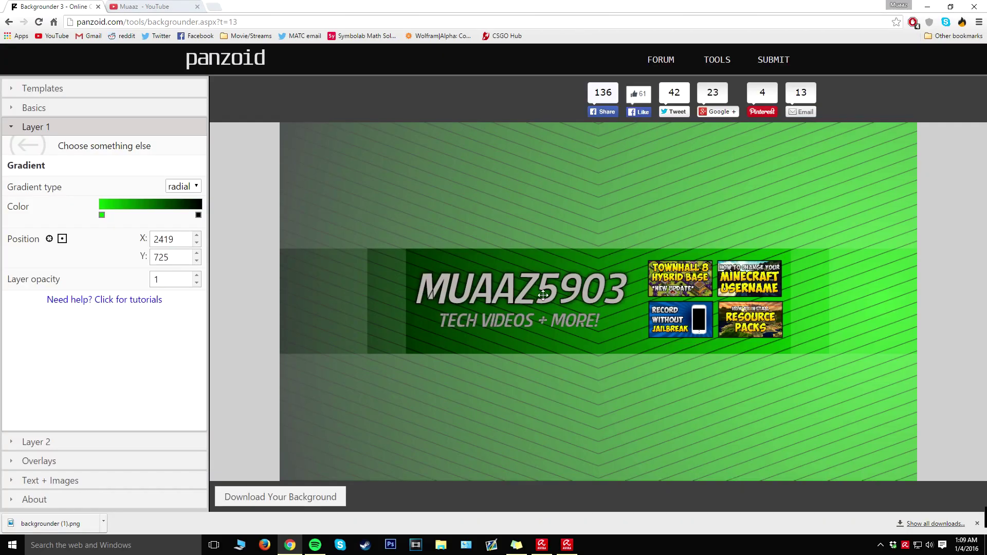